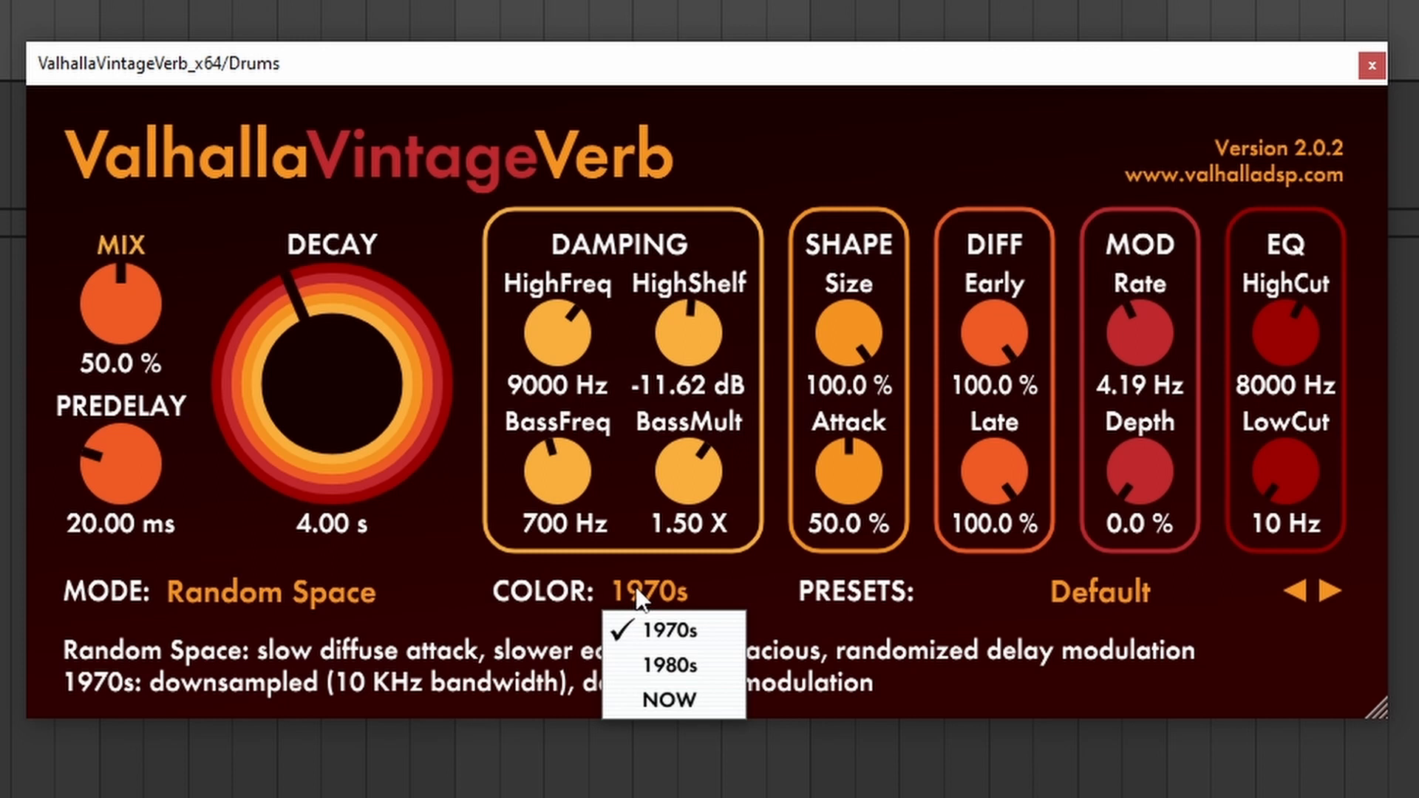
click(1100, 591)
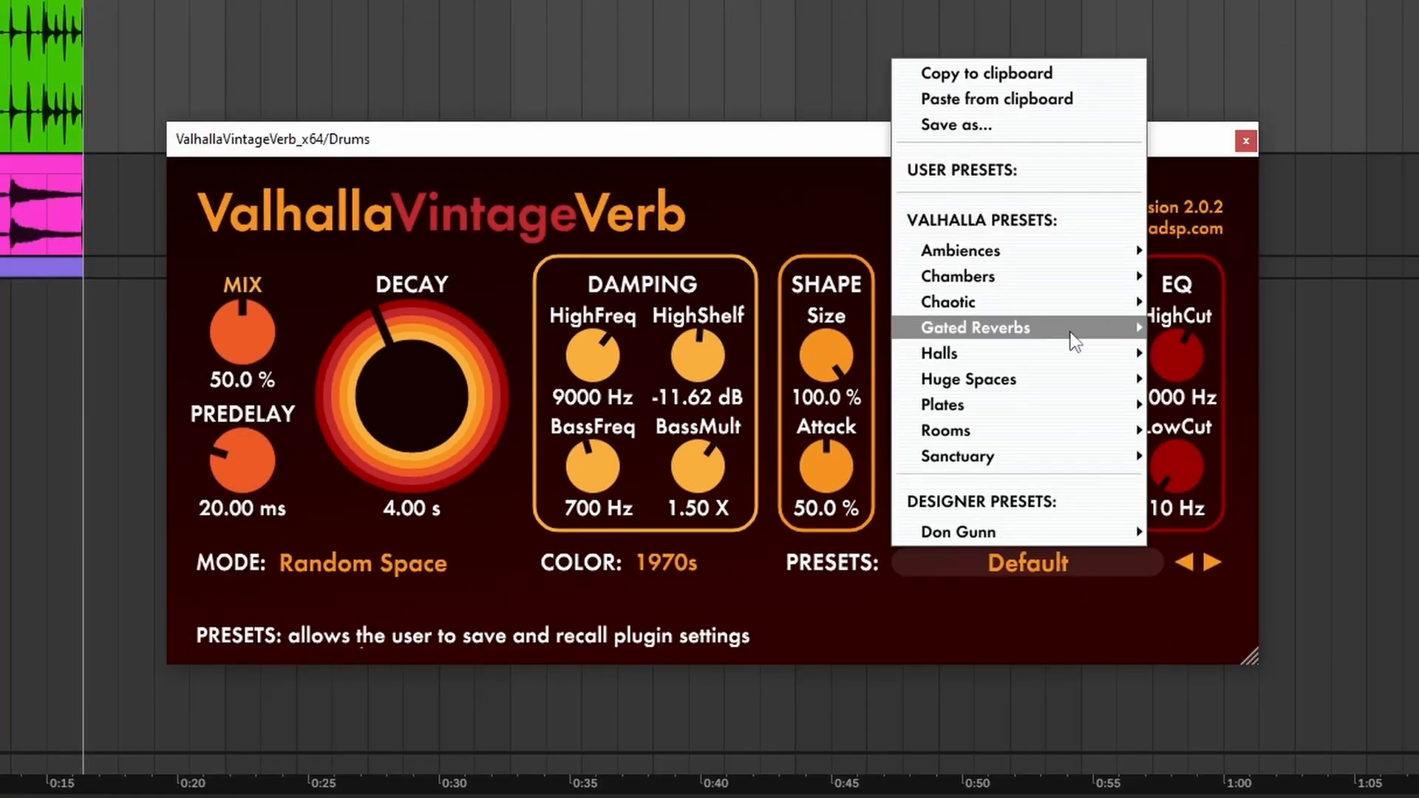
mouse_move(1063, 252)
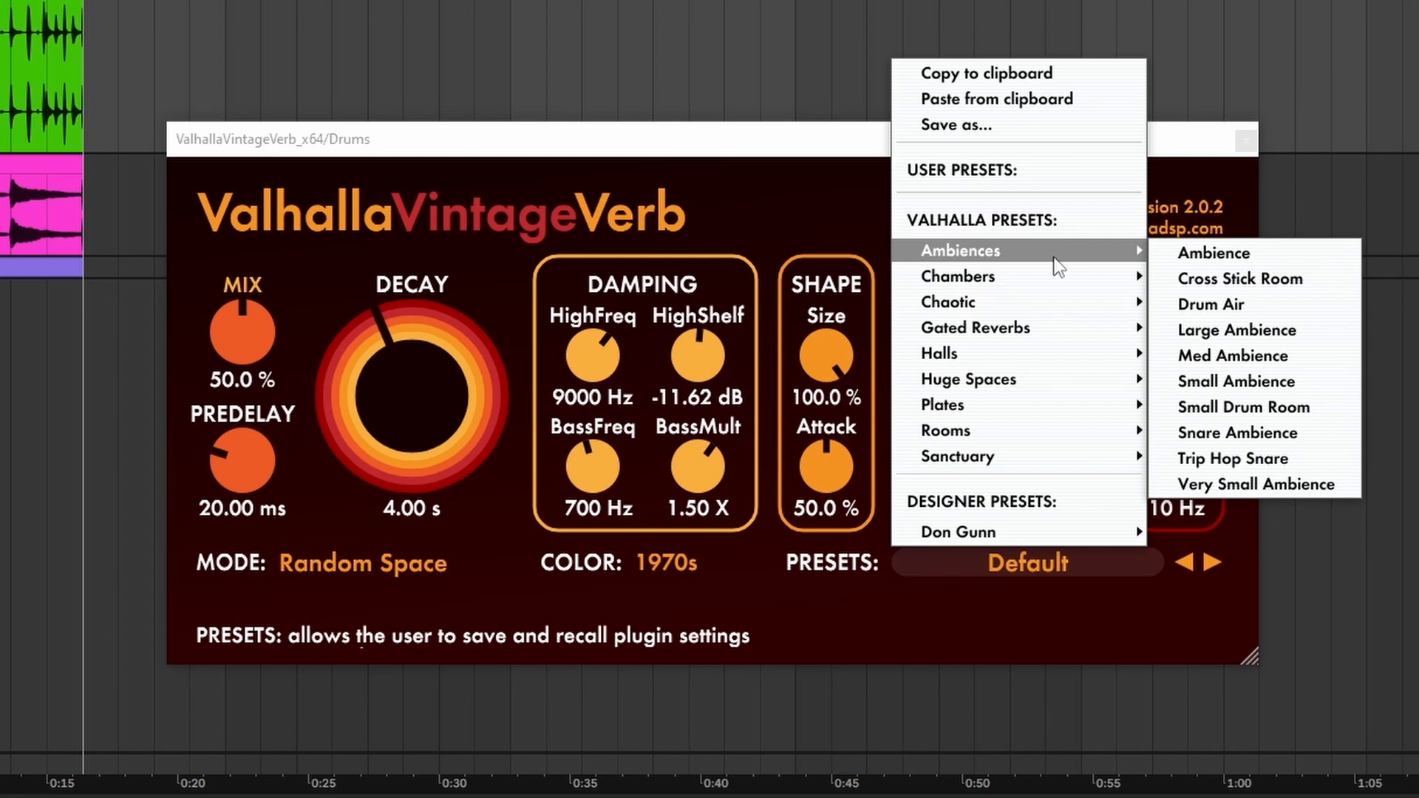
mouse_move(1055, 289)
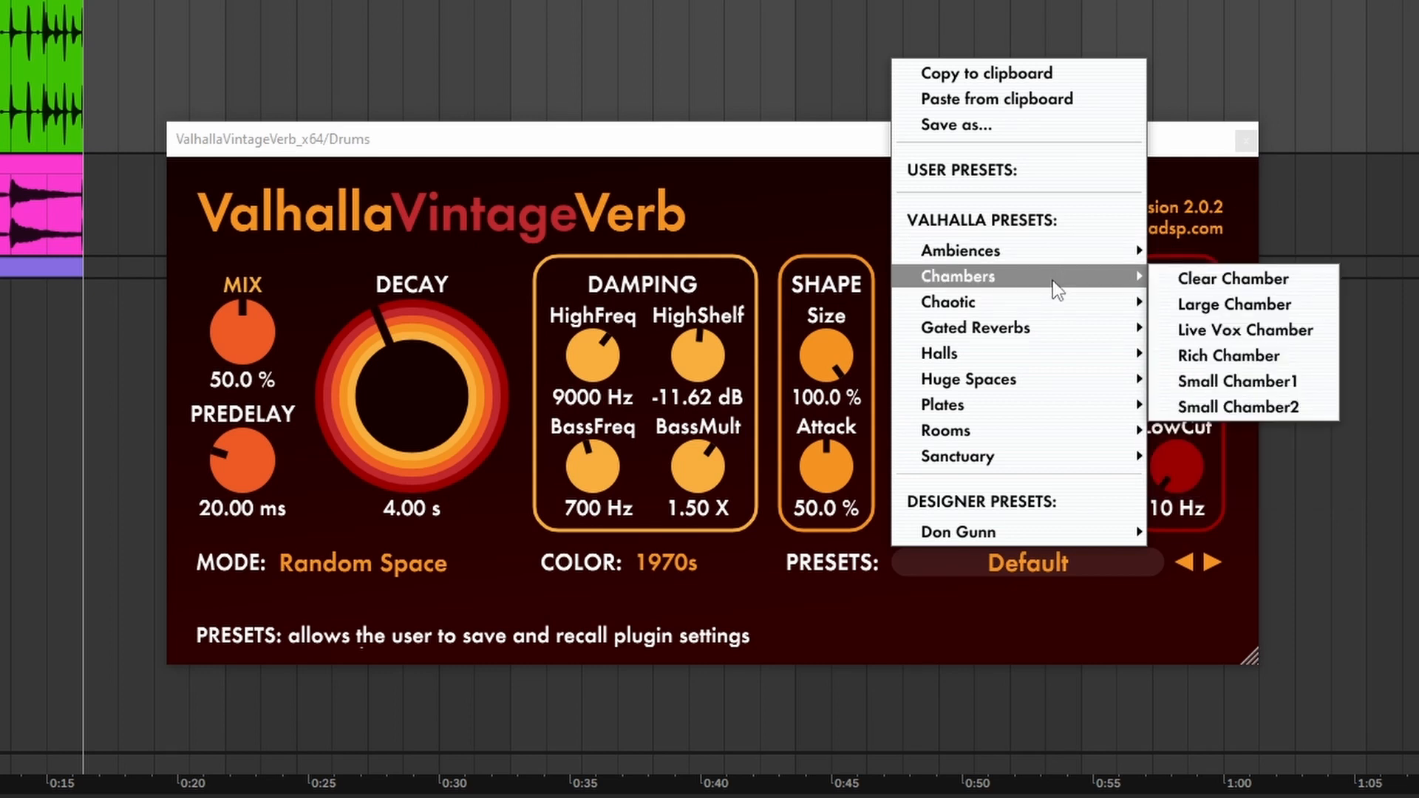
mouse_move(1061, 383)
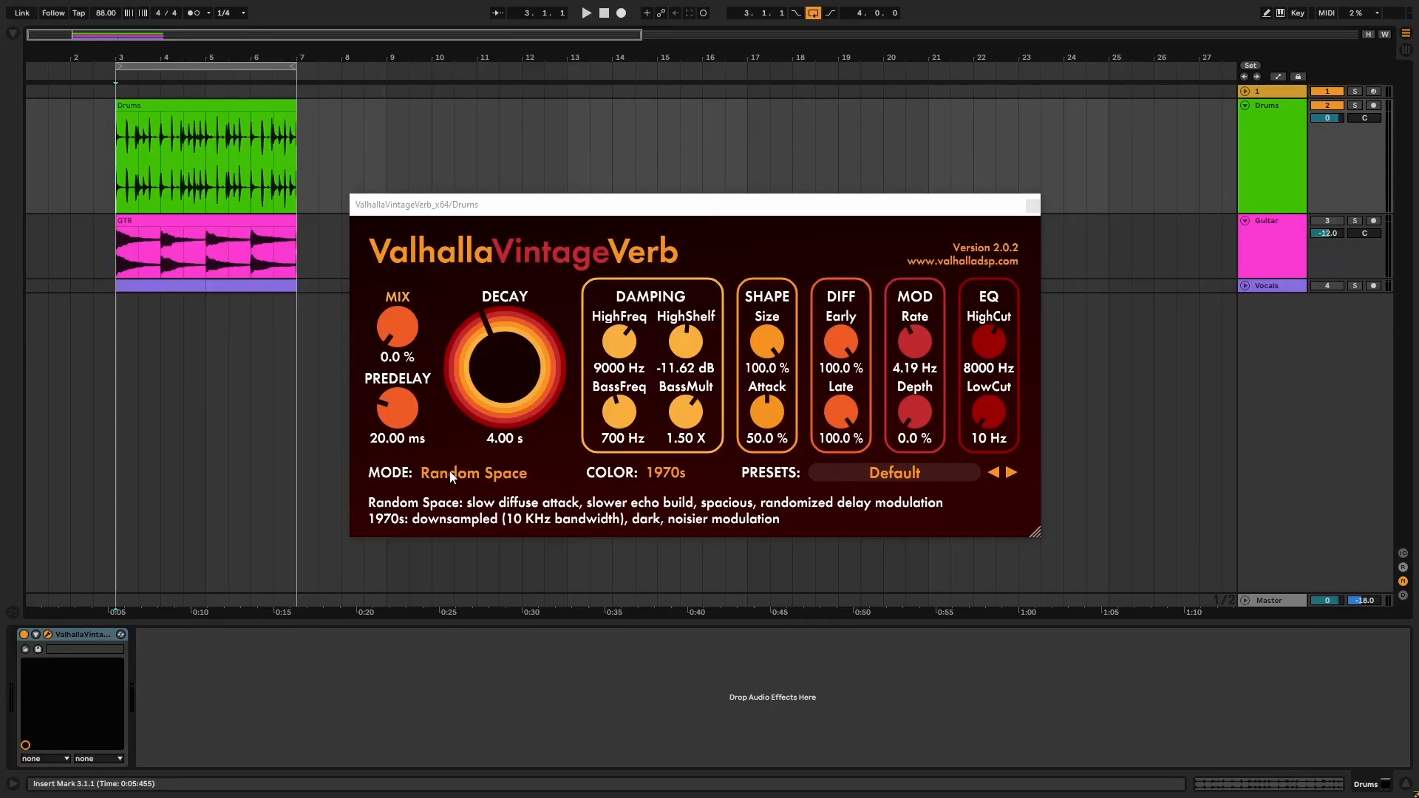
Play the loop with the reverb mix at 0 % and switch the reverb mode to Room
key(space)
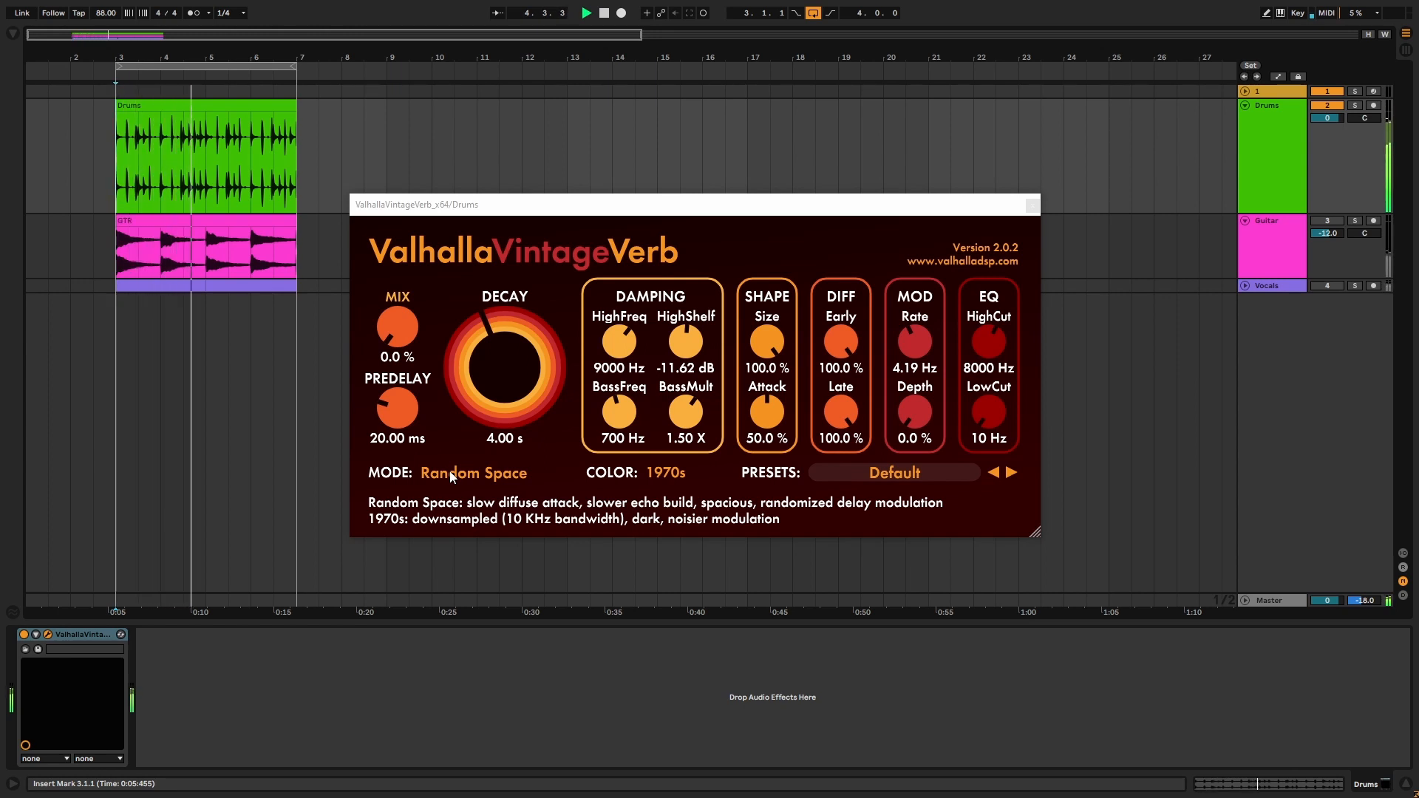
key(space)
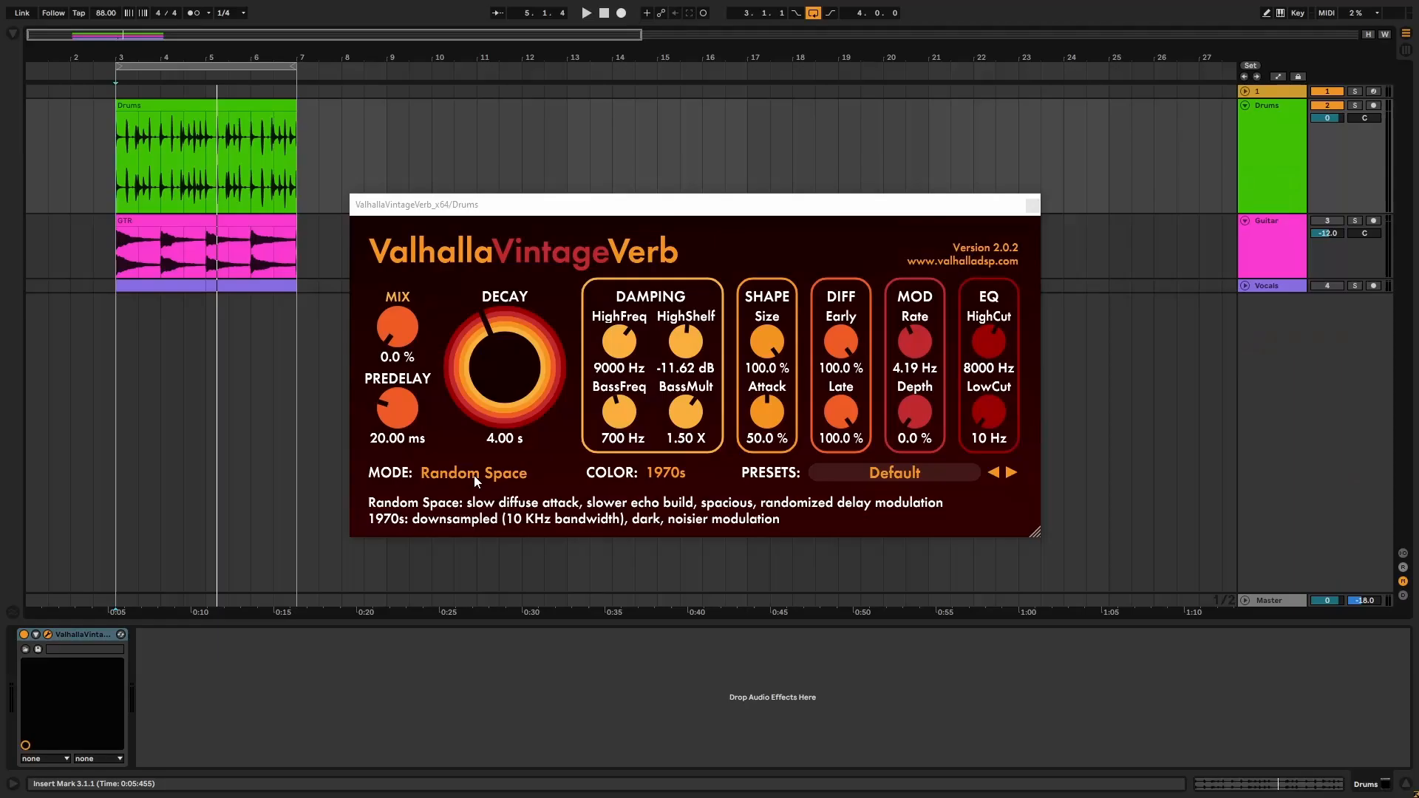
click(474, 474)
click(454, 182)
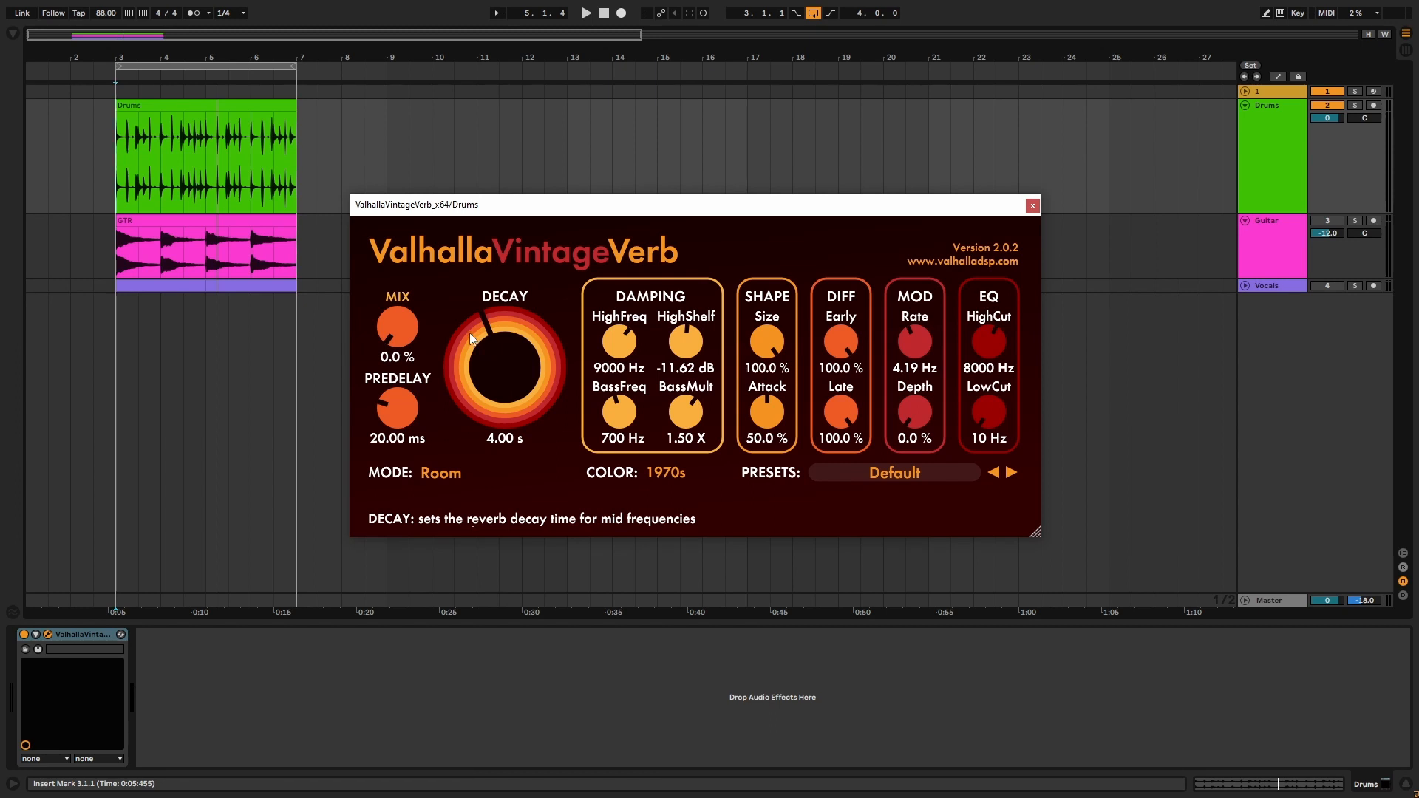
Raise the reverb mix to 26.8 % while playing the drums, and lower it to 4.8 %
key(space)
drag(398, 349, 403, 294)
key(space)
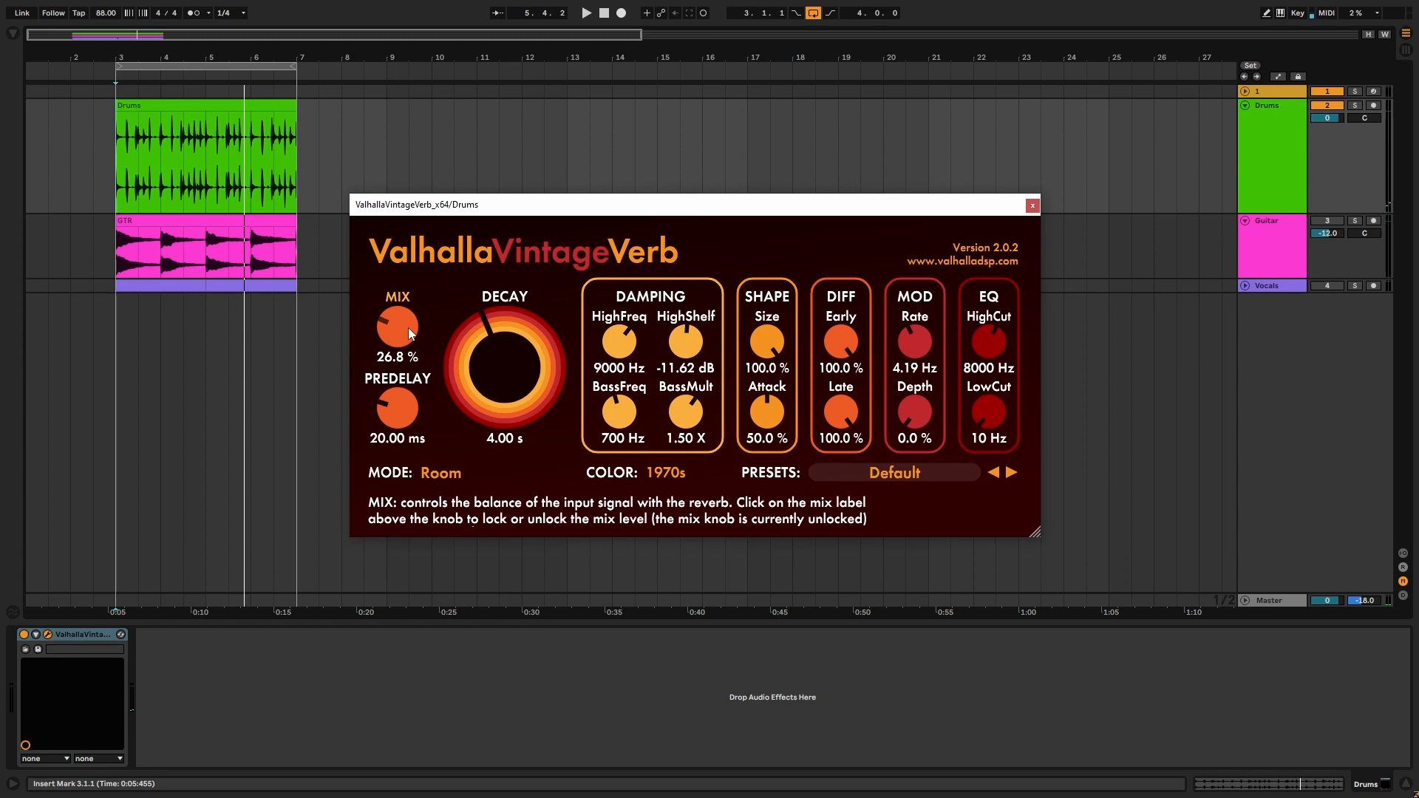
drag(408, 333, 395, 374)
Shorten the decay to 0.72 s and set the EQ low cut to 210 Hz while auditioning the drums
key(space)
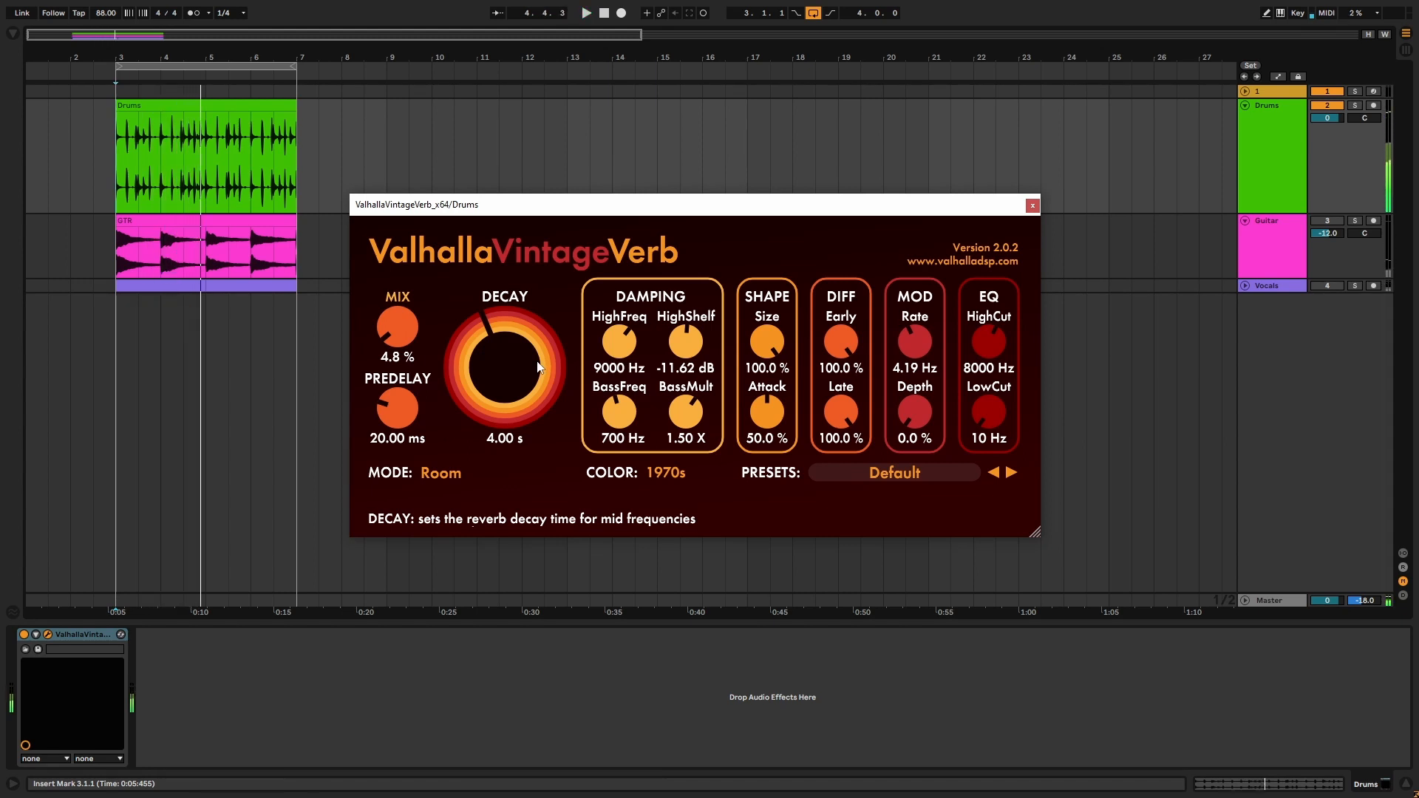
drag(538, 363, 528, 396)
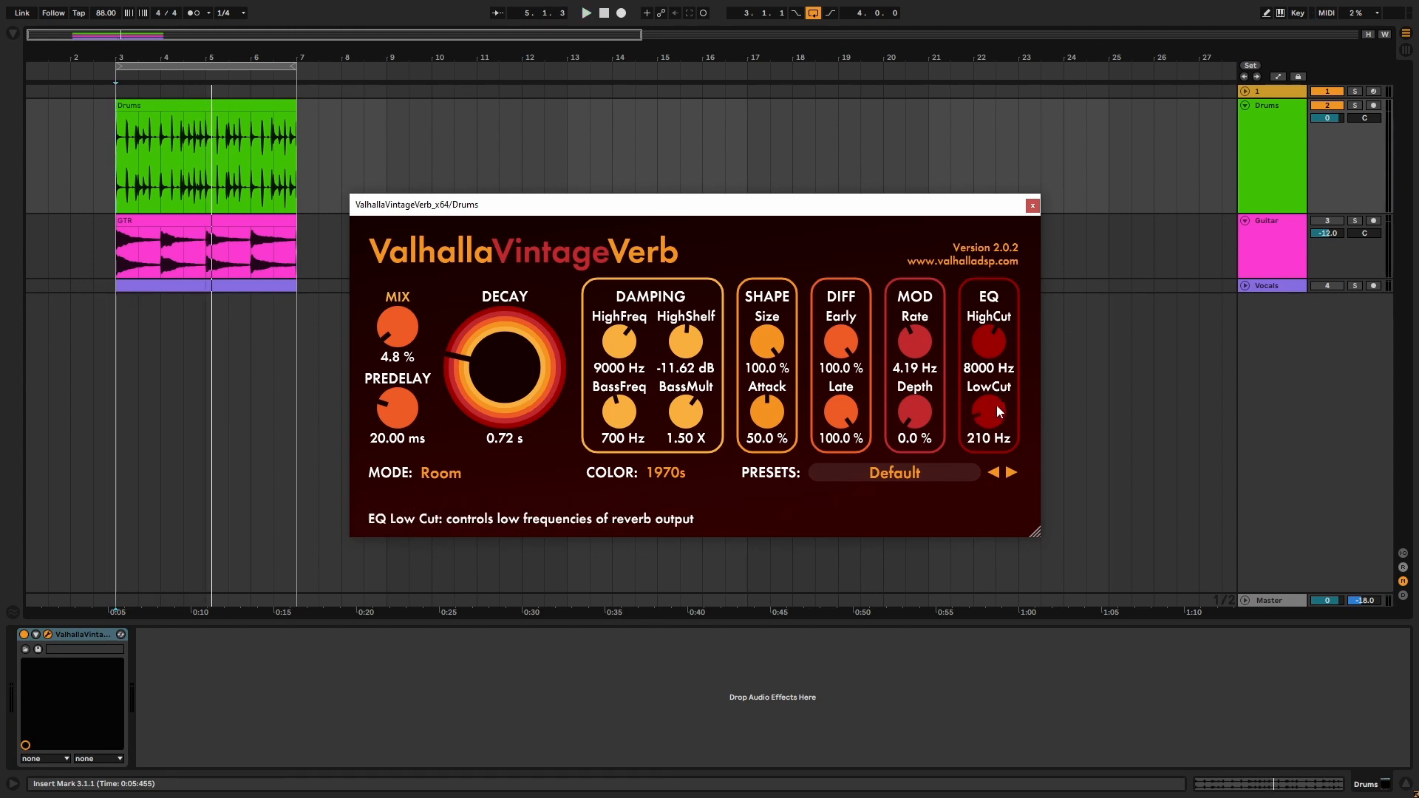
key(space)
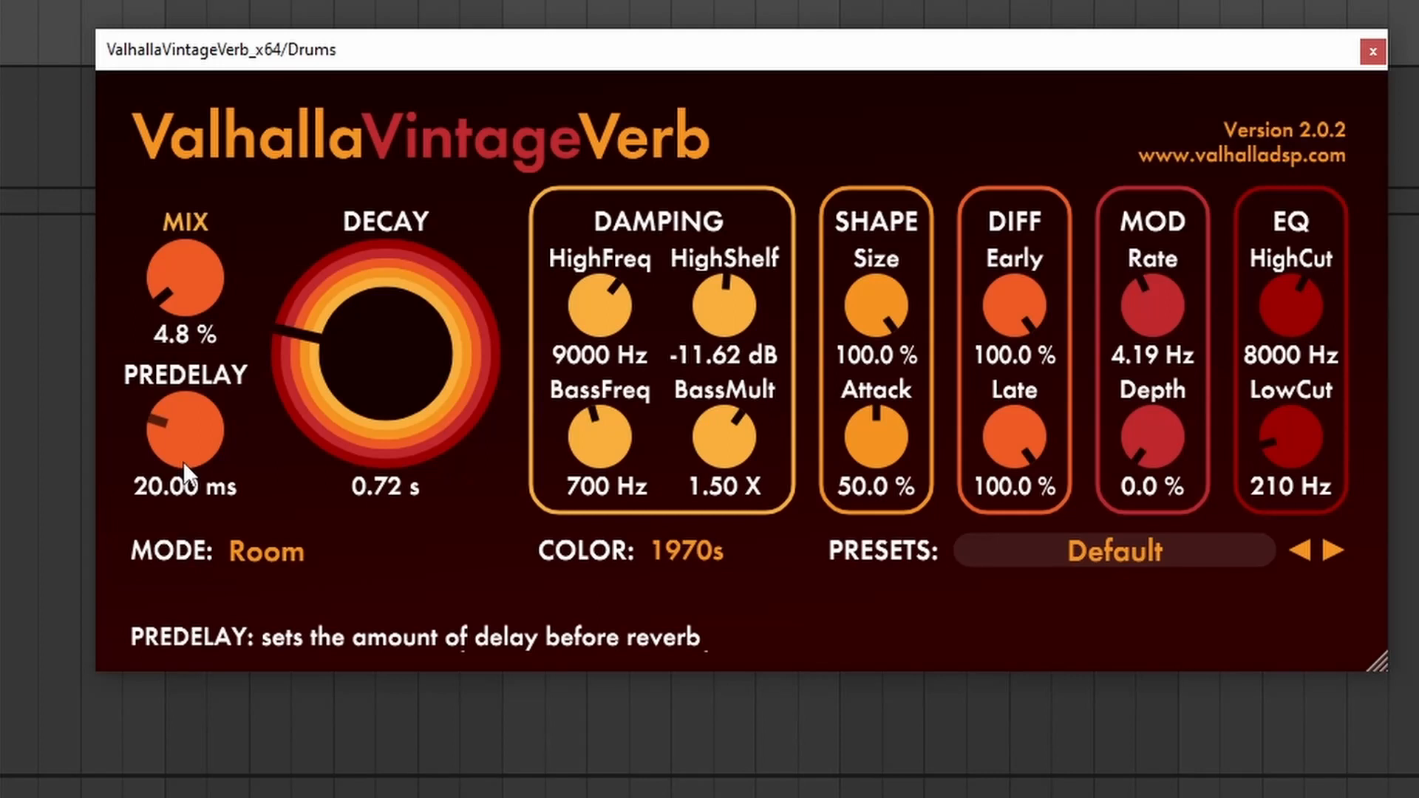
Raise the predelay to 500 ms and the mix to 11.6 % to exaggerate the delay before the reverb
drag(397, 425, 405, 389)
mouse_move(197, 393)
mouse_down()
mouse_move(199, 422)
mouse_move(197, 395)
mouse_move(207, 402)
mouse_up()
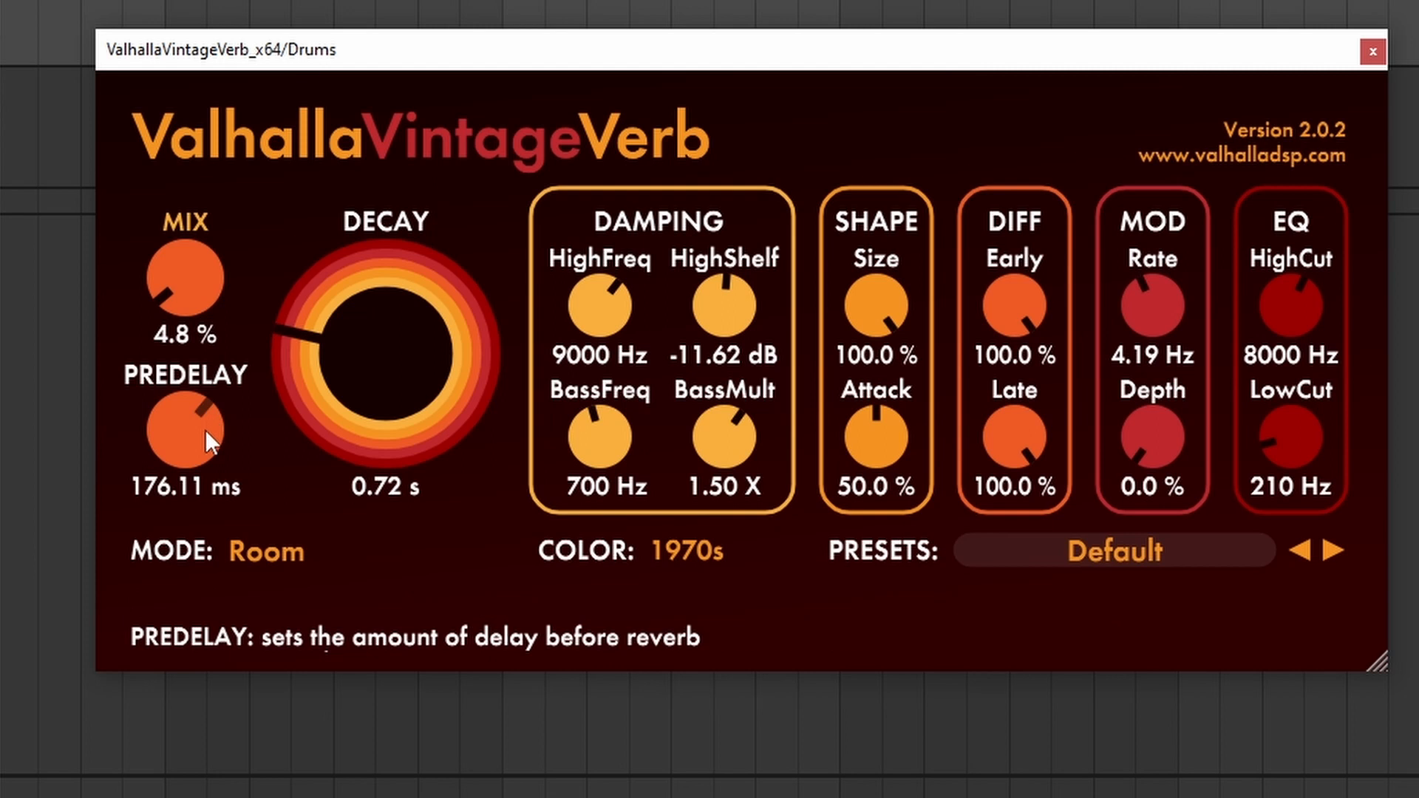
drag(205, 430, 223, 266)
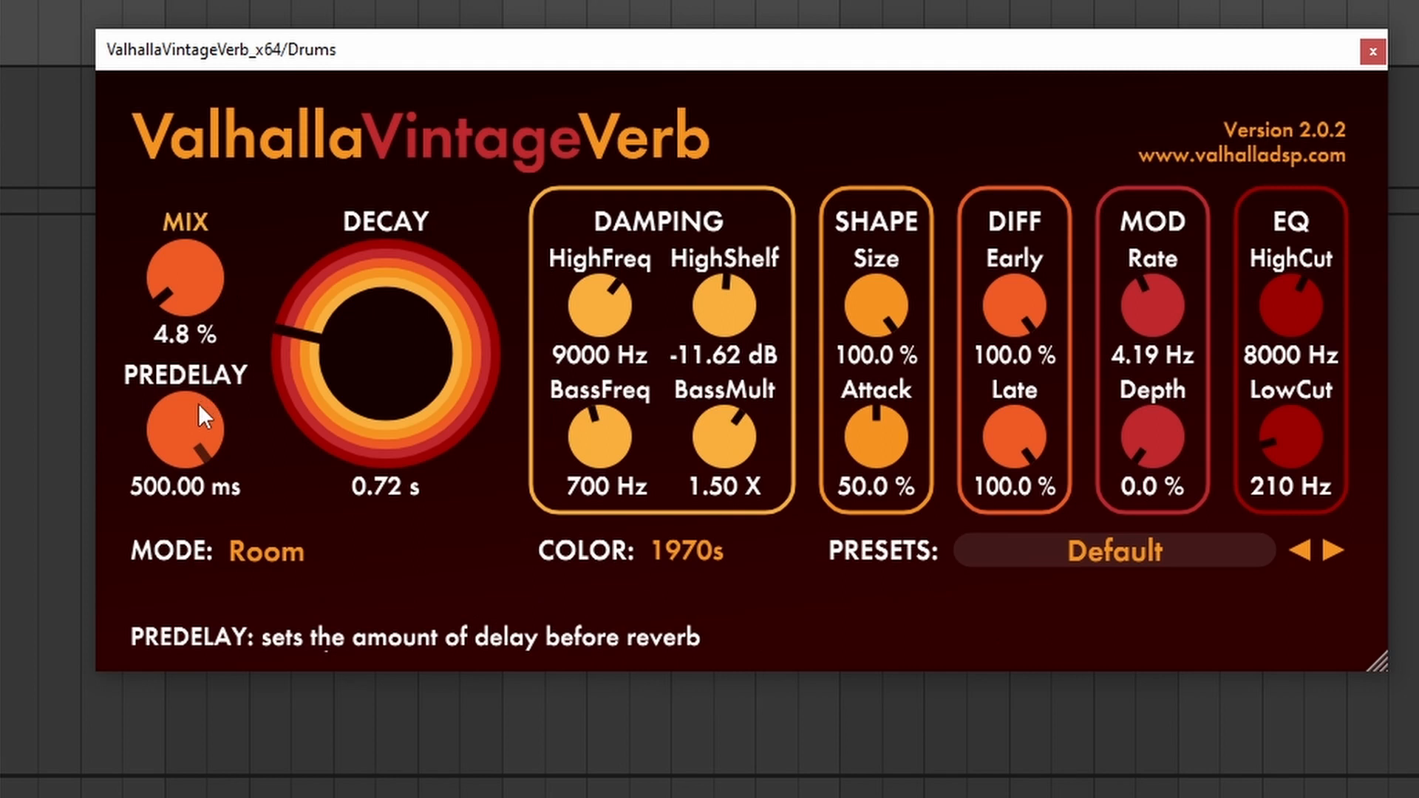
drag(187, 285, 199, 314)
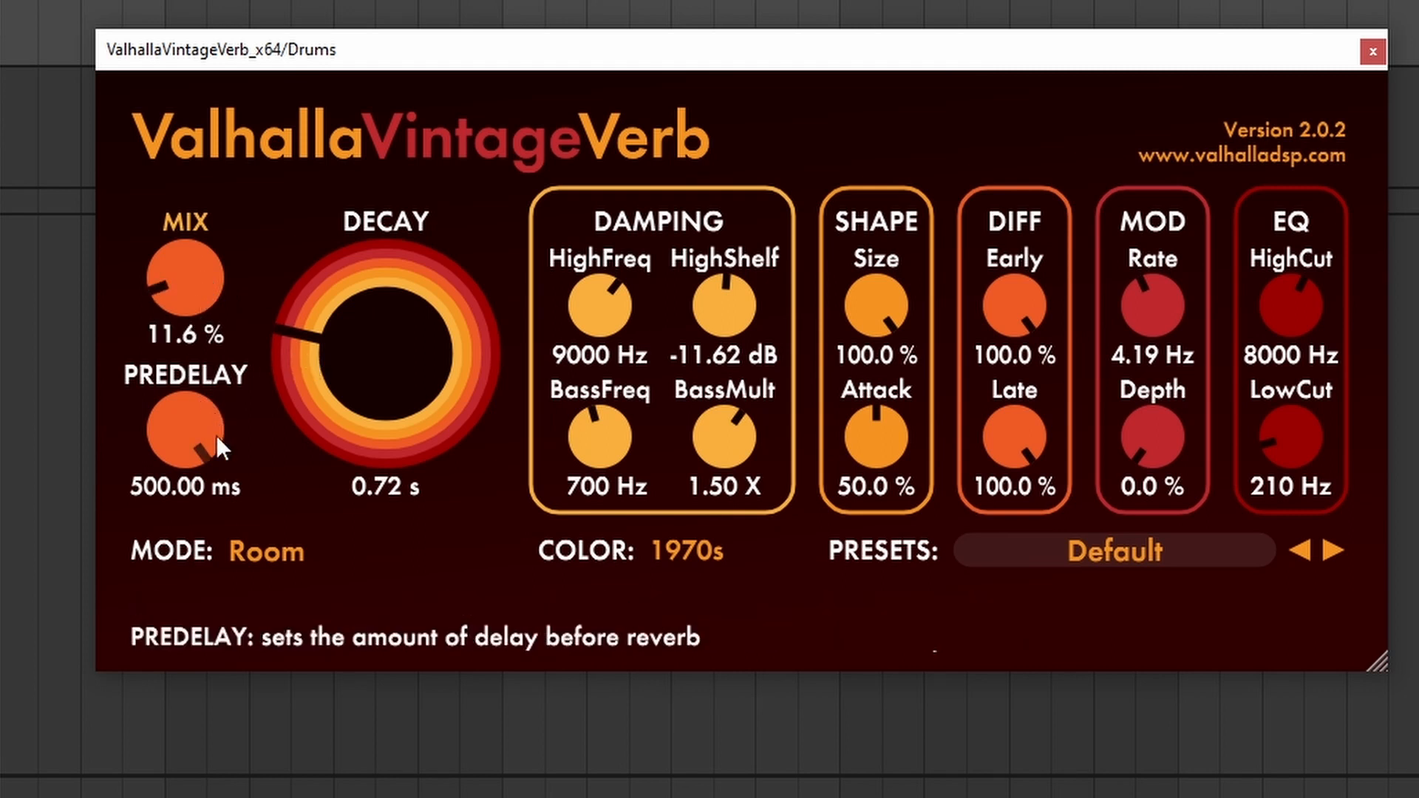
Lower the predelay to 0 ms and play the drum loop to audition the reverb without predelay
mouse_move(188, 454)
mouse_down()
mouse_move(188, 437)
mouse_move(187, 521)
mouse_move(173, 526)
mouse_move(191, 487)
mouse_move(189, 443)
mouse_move(189, 461)
mouse_up()
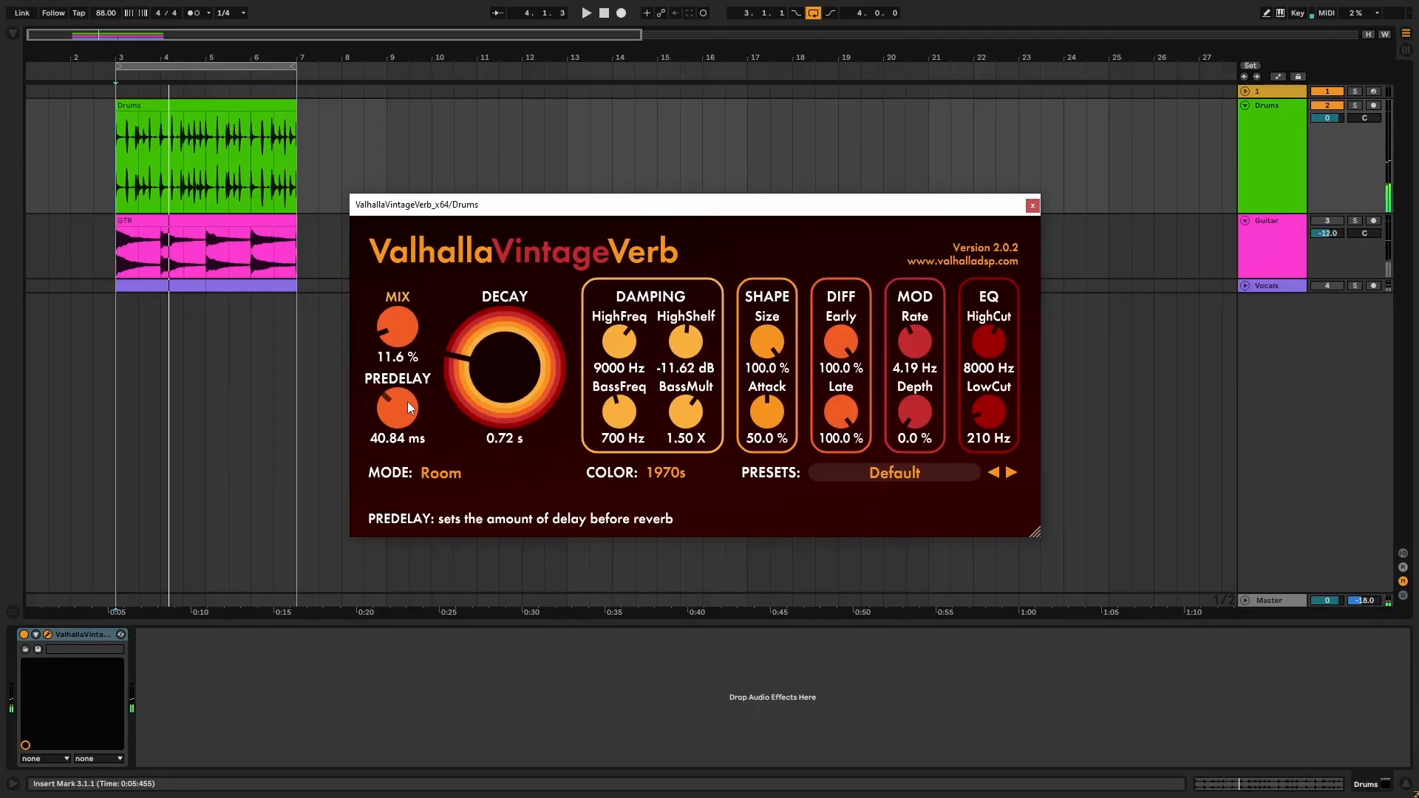
drag(203, 417, 182, 631)
key(space)
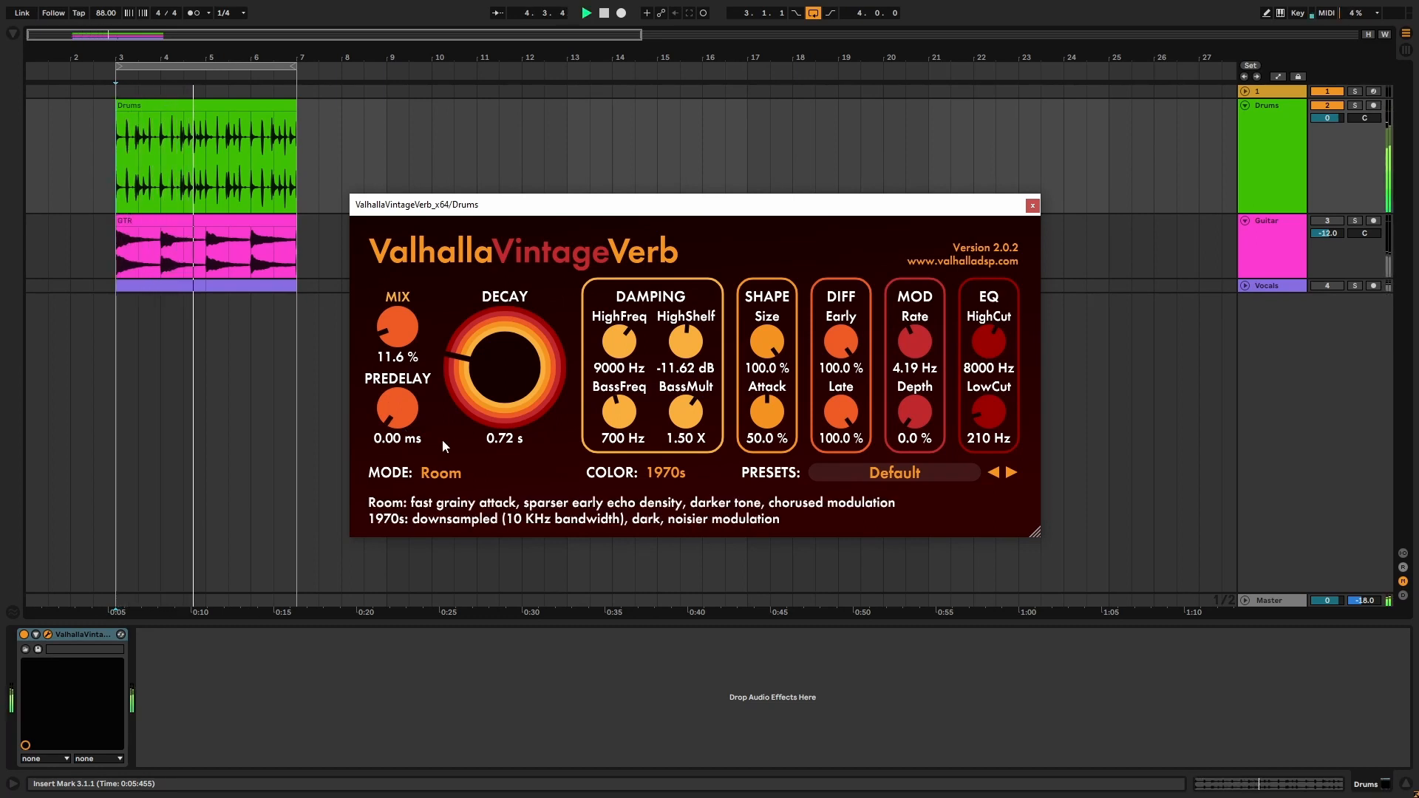
key(space)
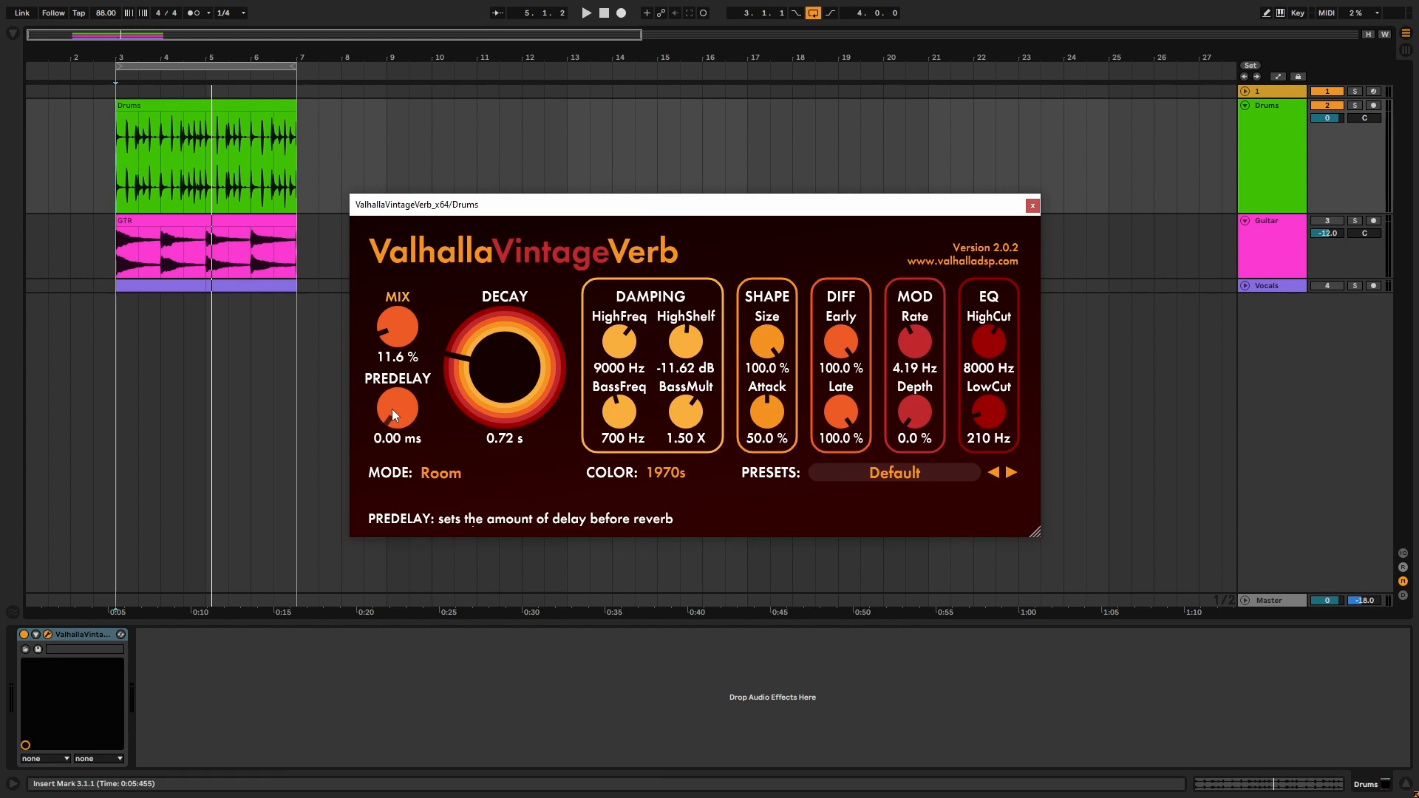
Set the predelay to 41.97 ms and lengthen the decay to 1.85 s while playing the drums
drag(391, 409, 408, 403)
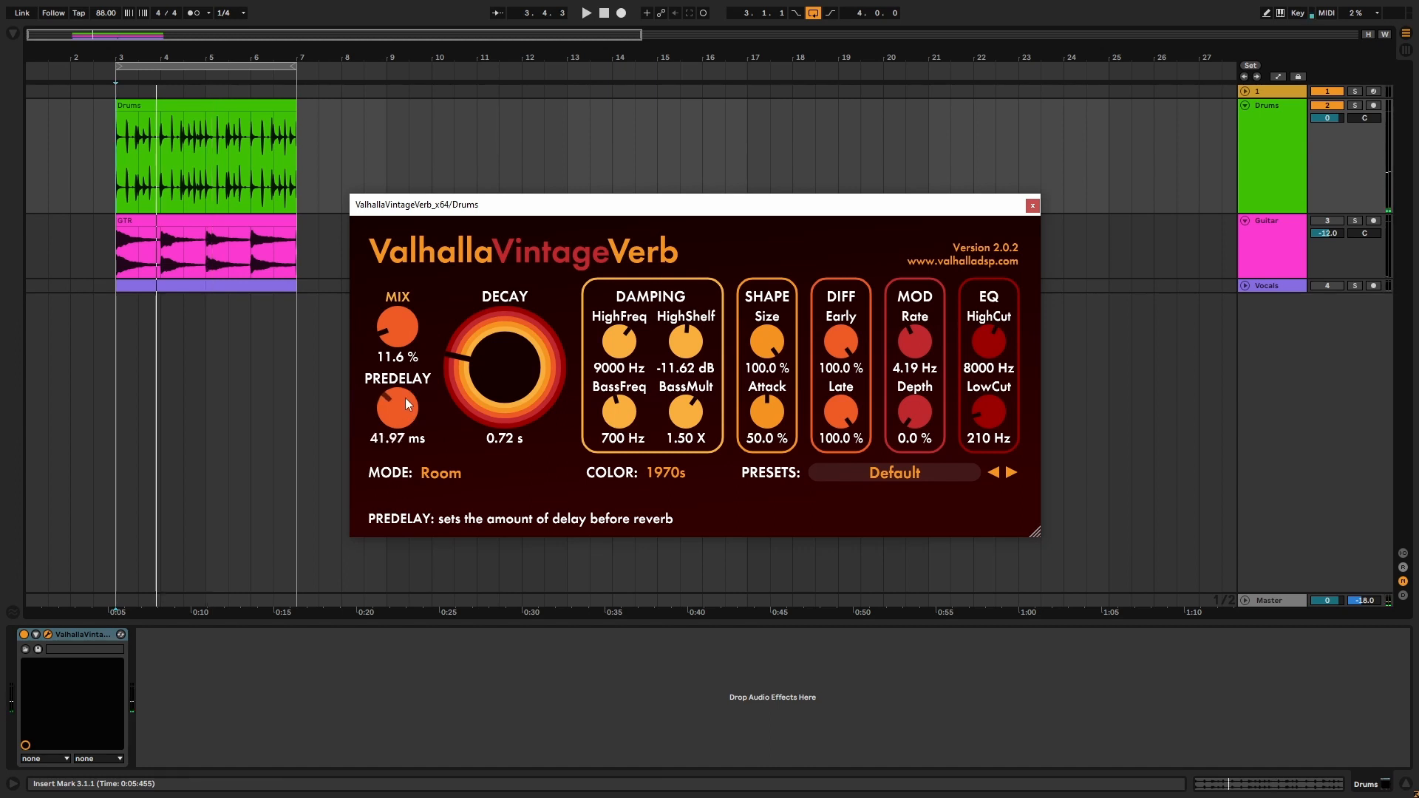
key(space)
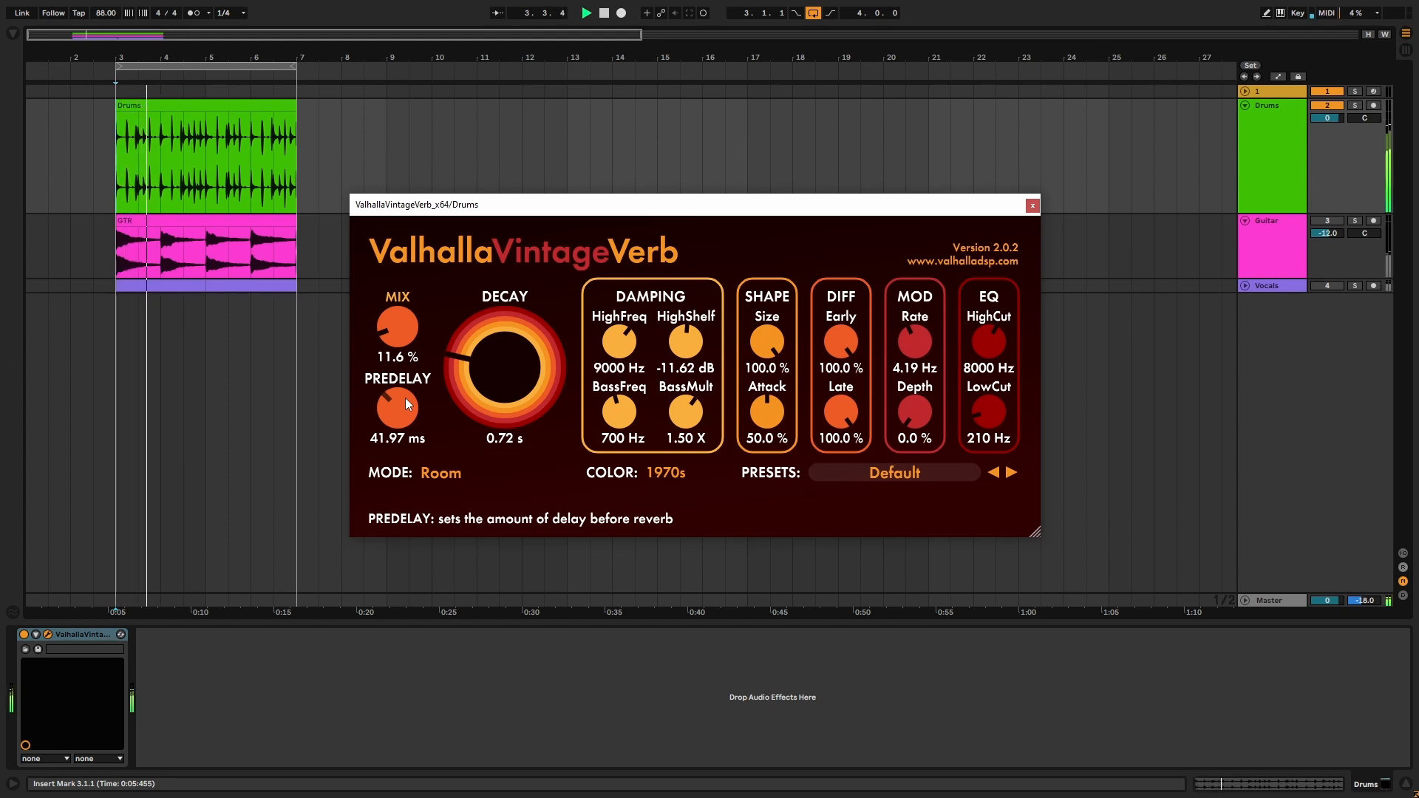
drag(482, 386, 482, 365)
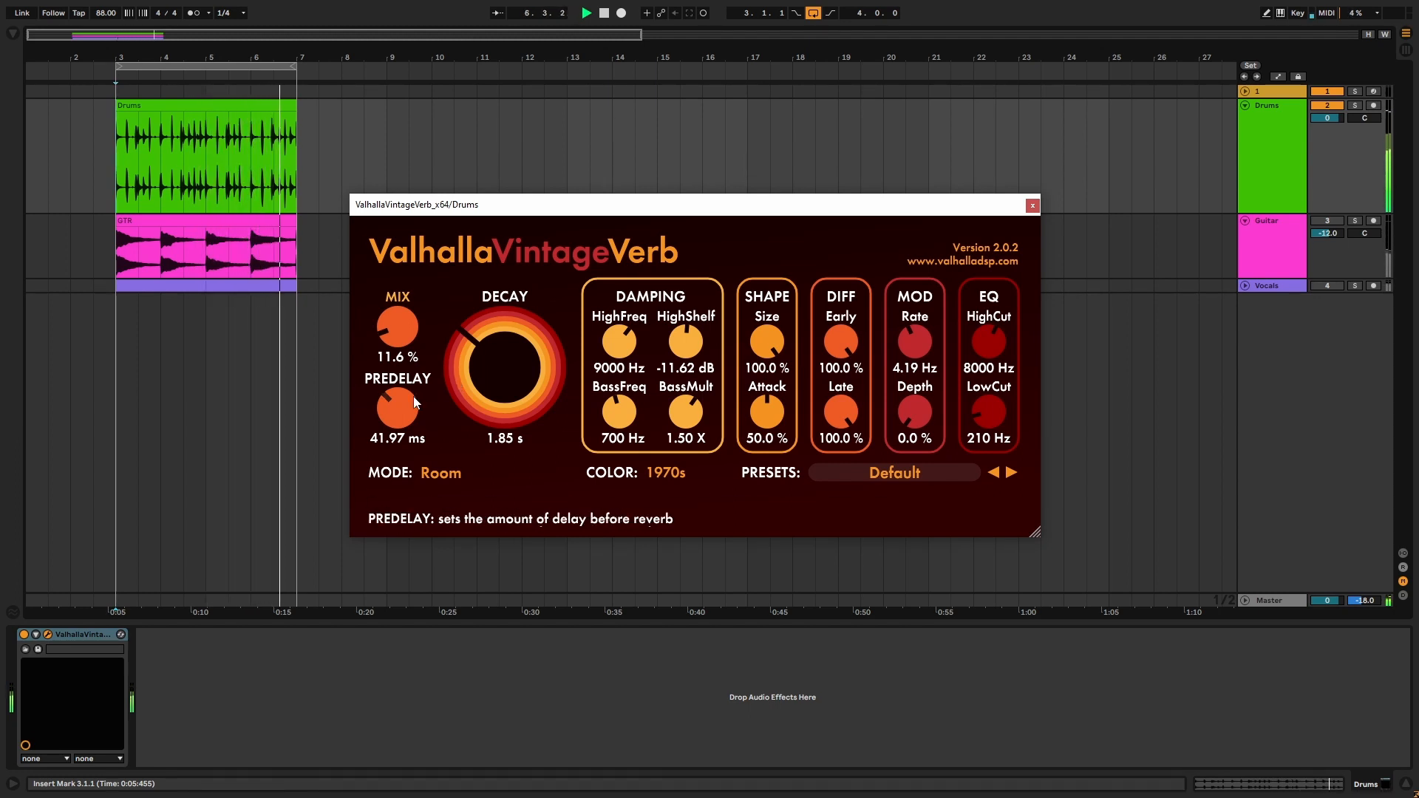
Reduce the predelay to 29.60 ms and audition the drum loop
drag(414, 396, 400, 409)
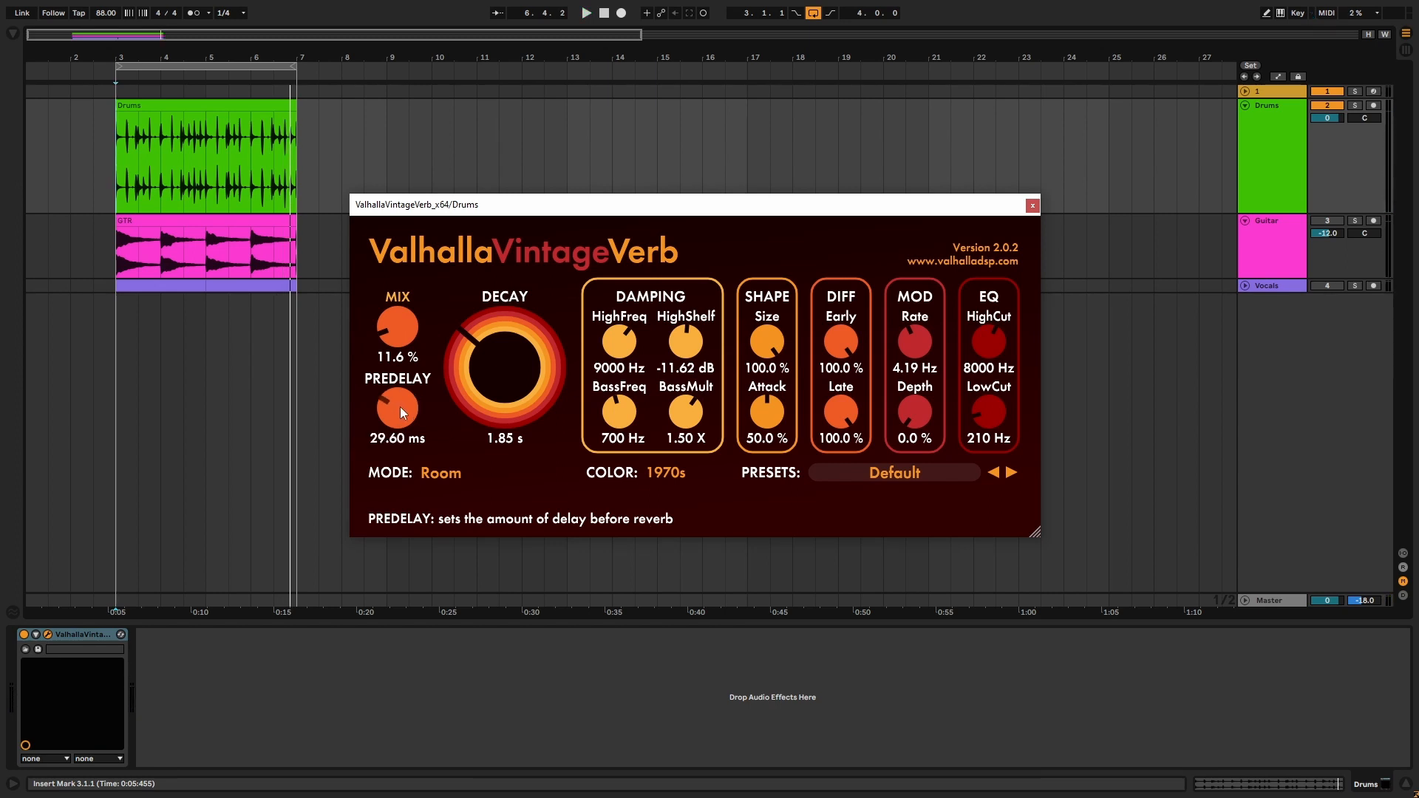
key(space)
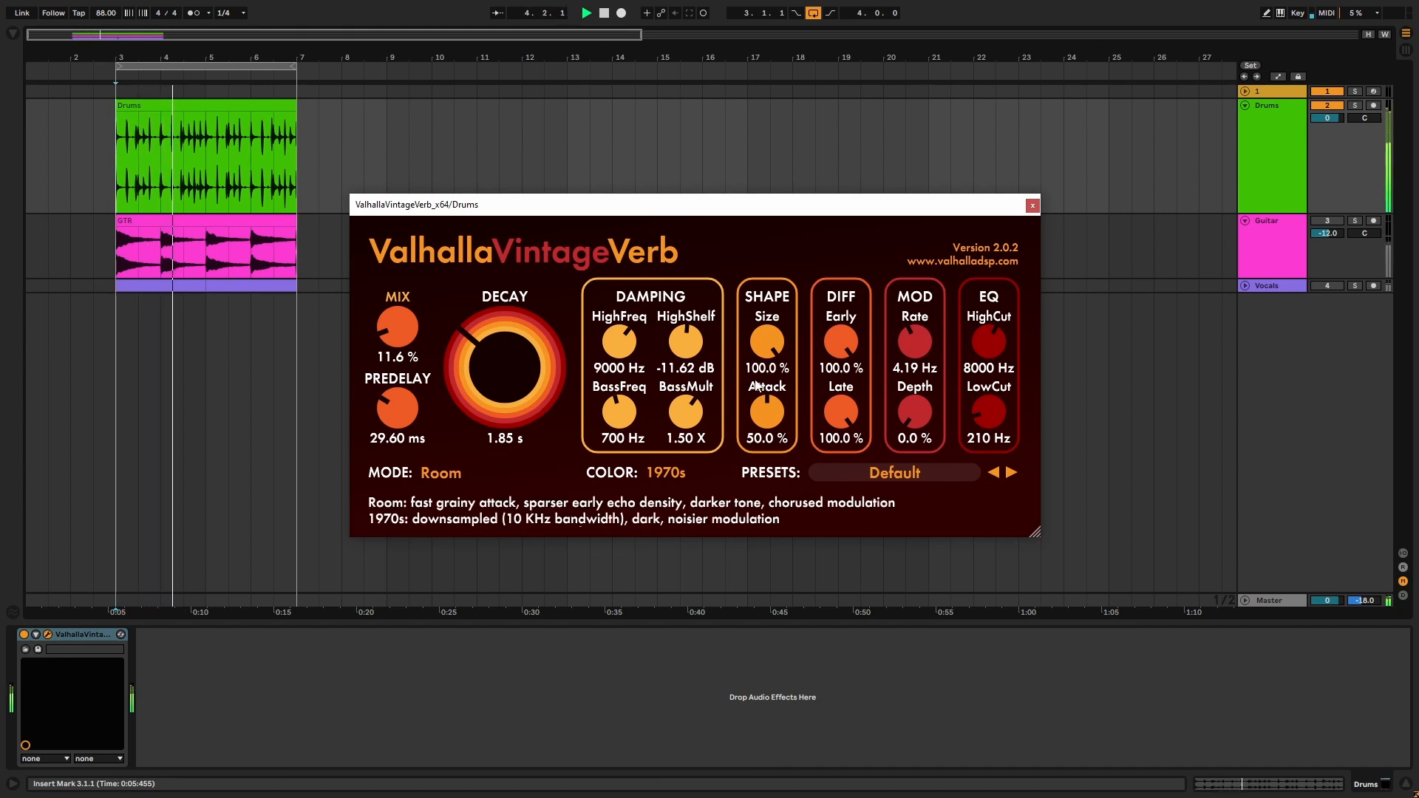
key(space)
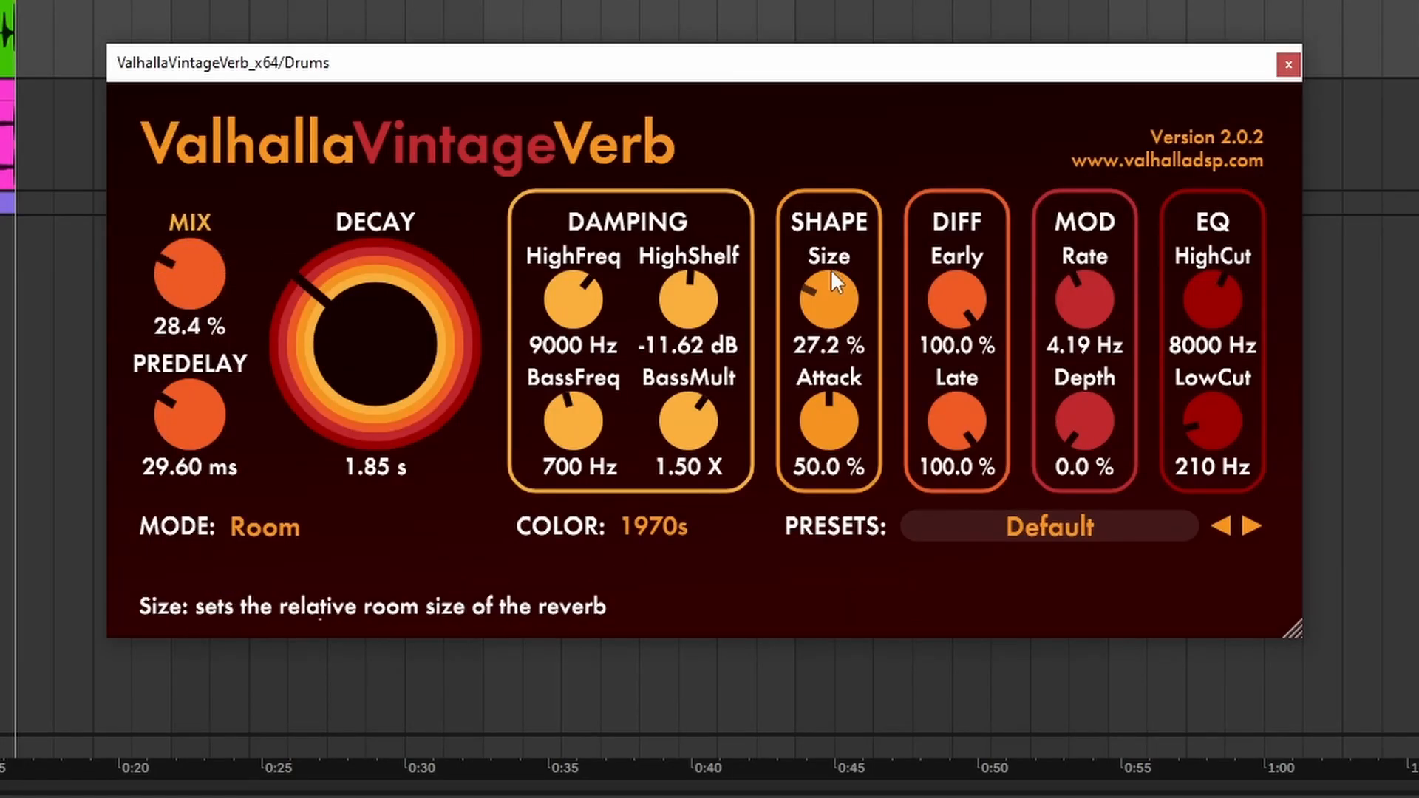
Compare the reverb size at 0 % and 100 %, and settle it at 73.6 %
drag(840, 300, 813, 438)
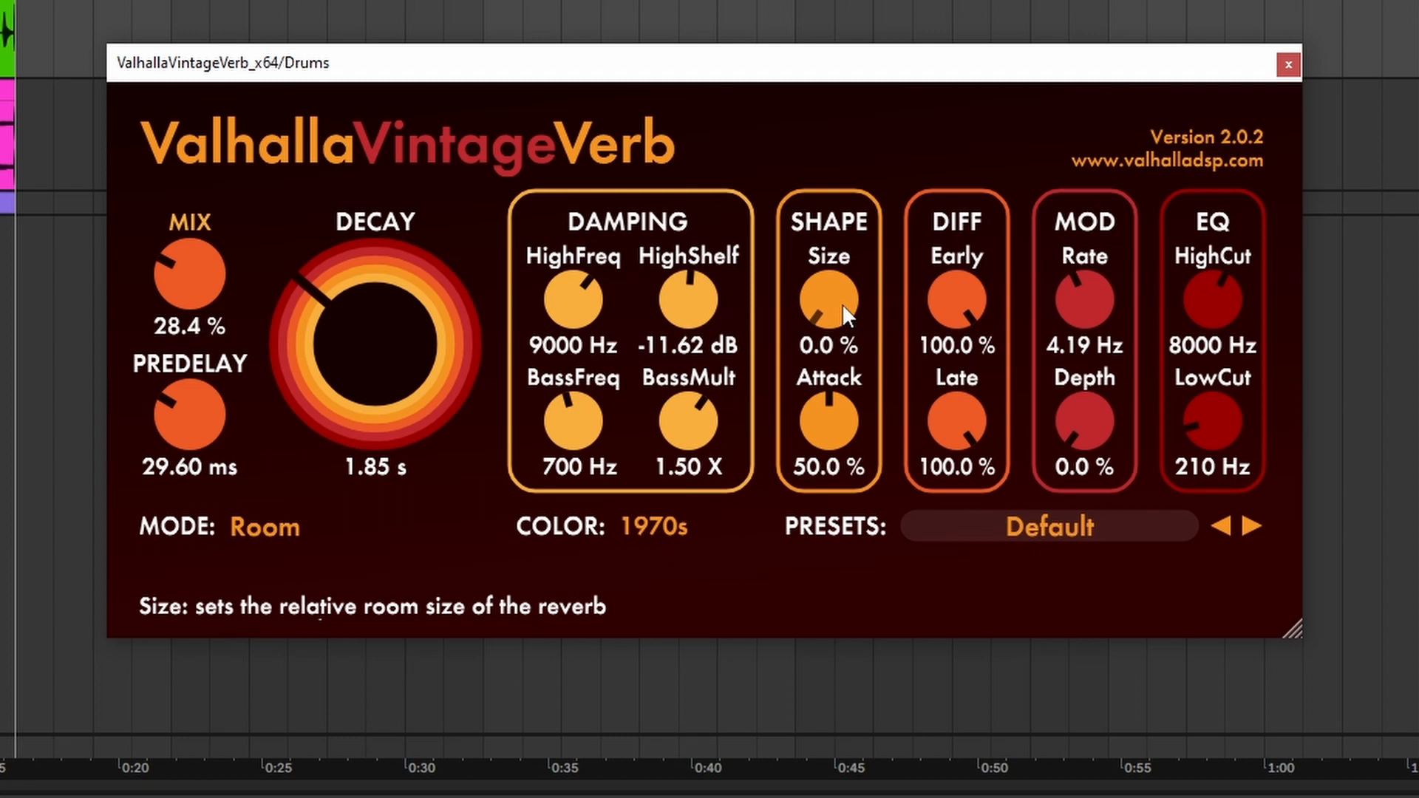
drag(842, 303, 842, 170)
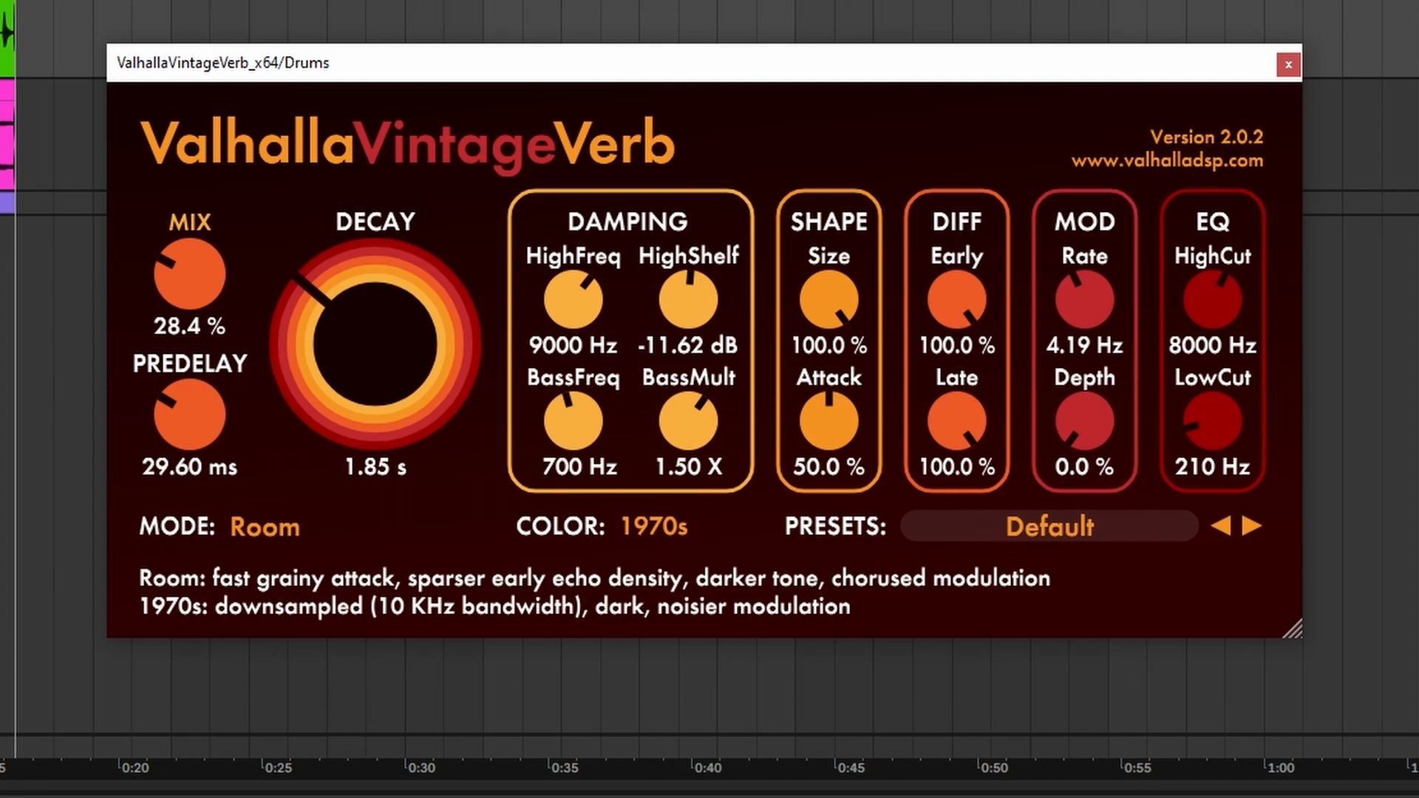
drag(829, 299, 897, 321)
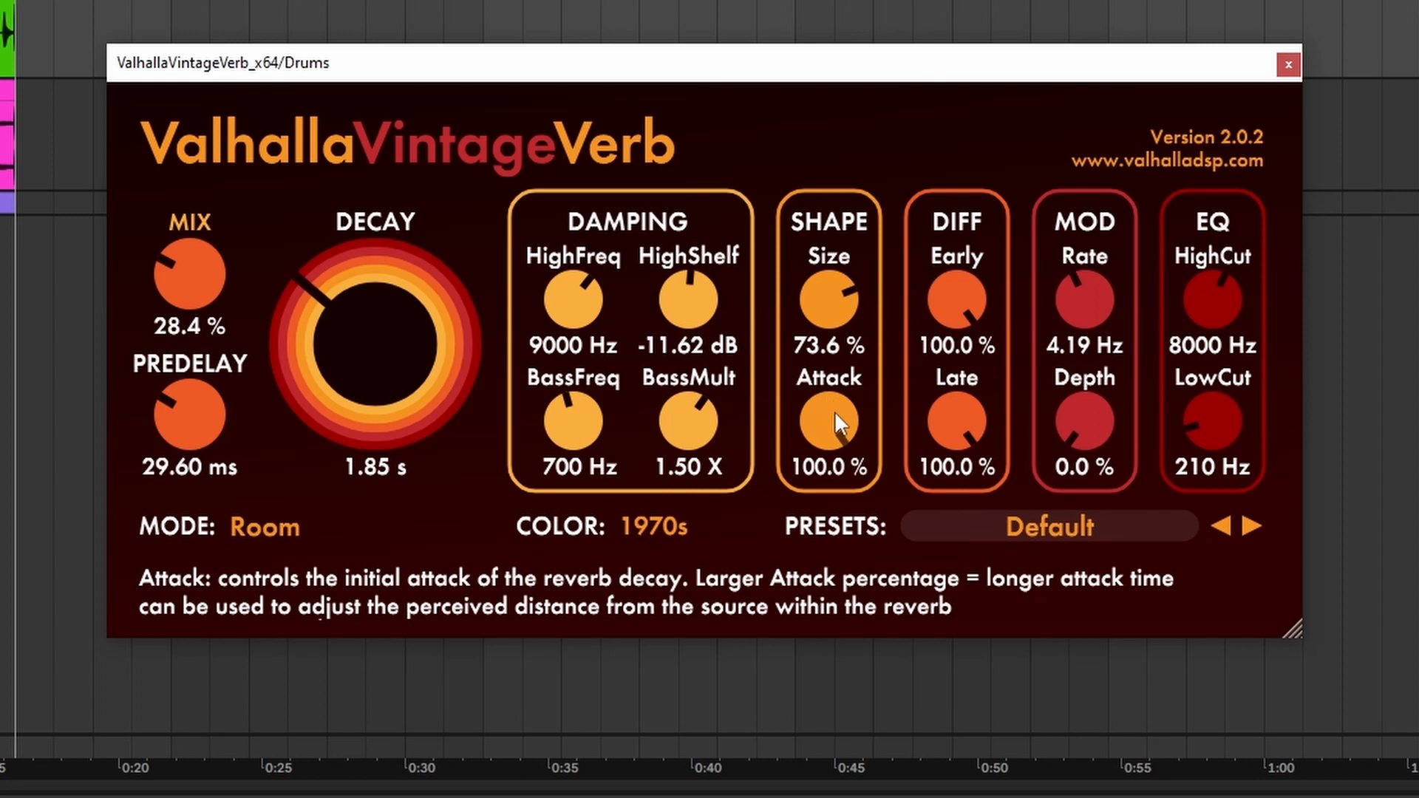
Try the reverb attack at 0 %, settle it at 43.2 %, and raise the mix to 32.4 %
drag(835, 411, 829, 448)
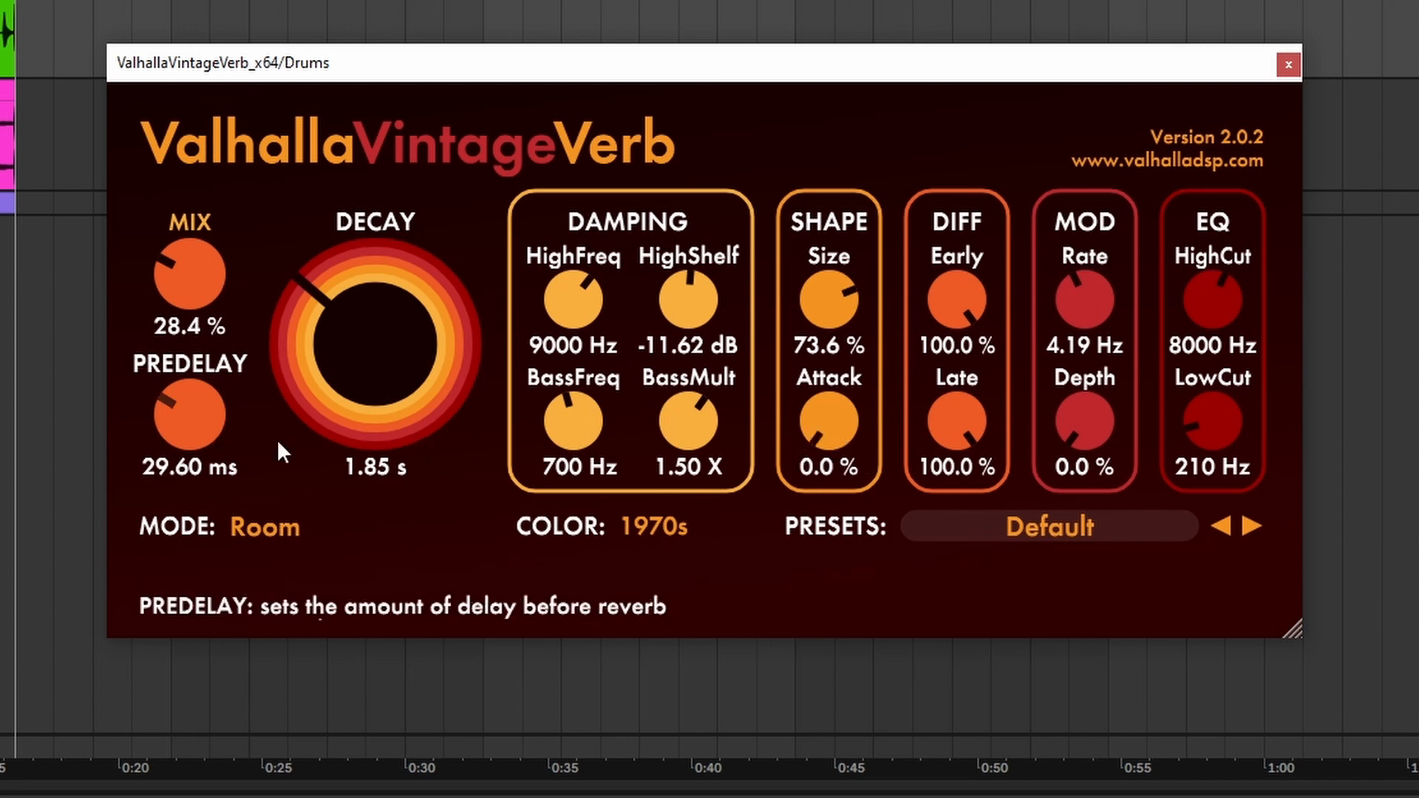
mouse_move(846, 408)
mouse_down()
mouse_move(847, 341)
mouse_move(836, 419)
mouse_up()
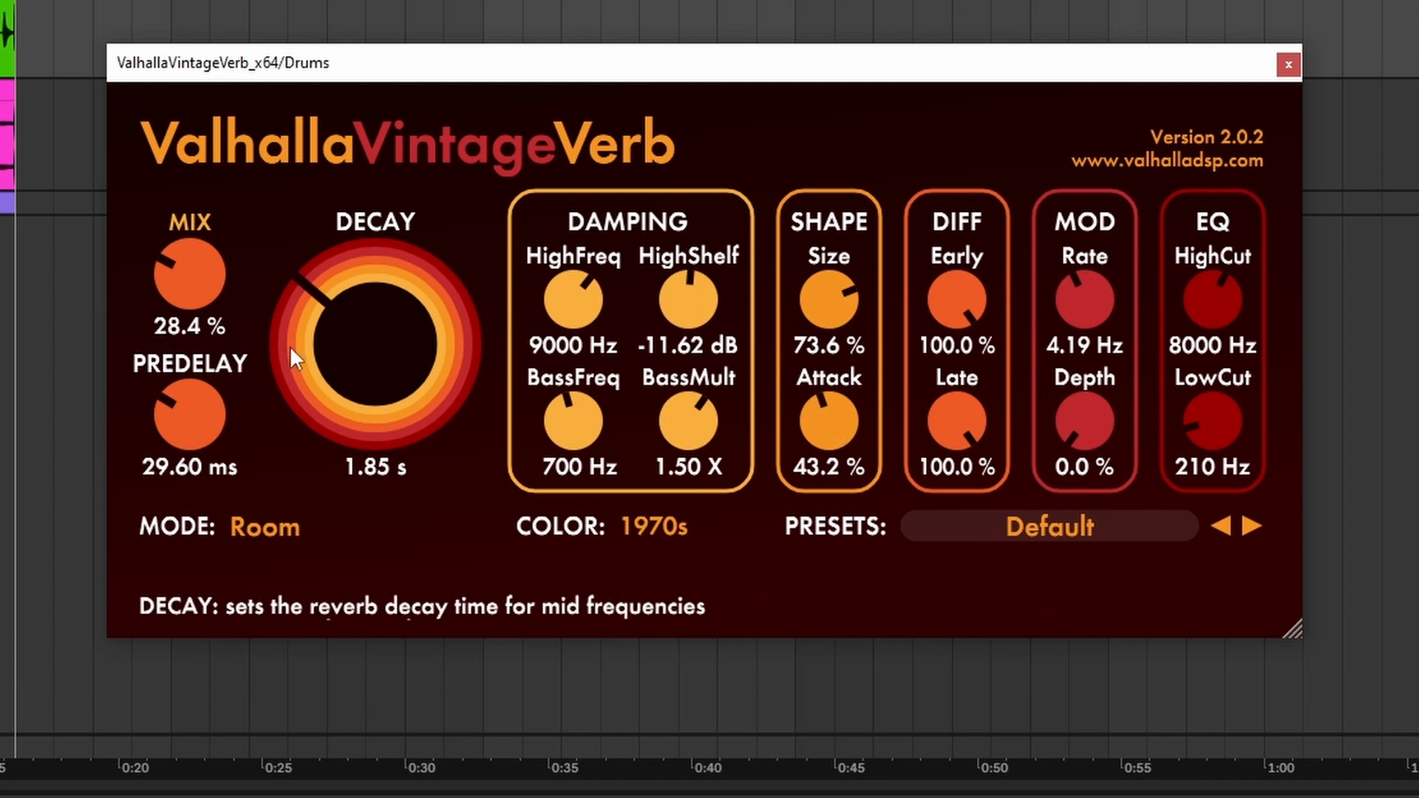
drag(190, 274, 194, 264)
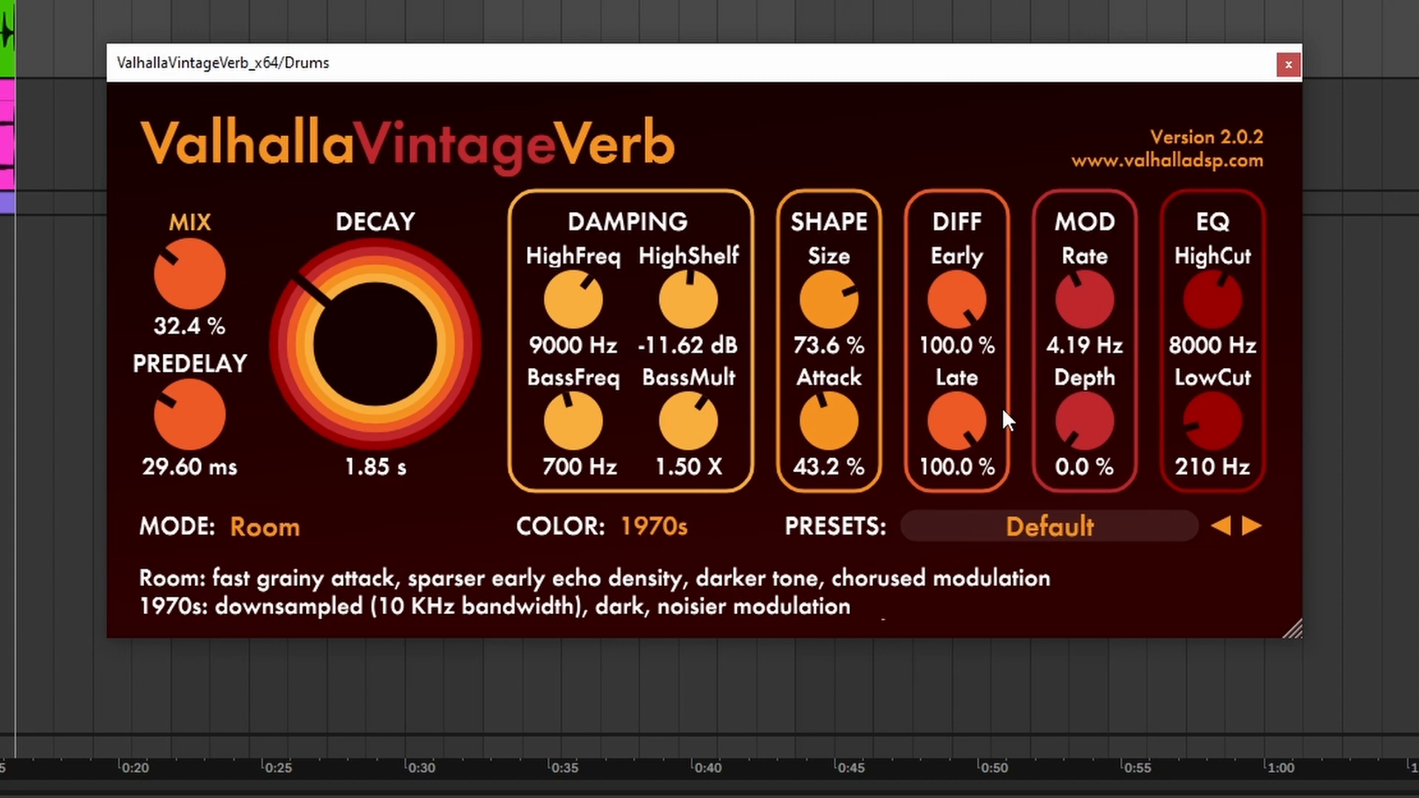
Try the late and early diffusion at 0 %, and return the late diffusion to 100 %
drag(977, 415, 984, 439)
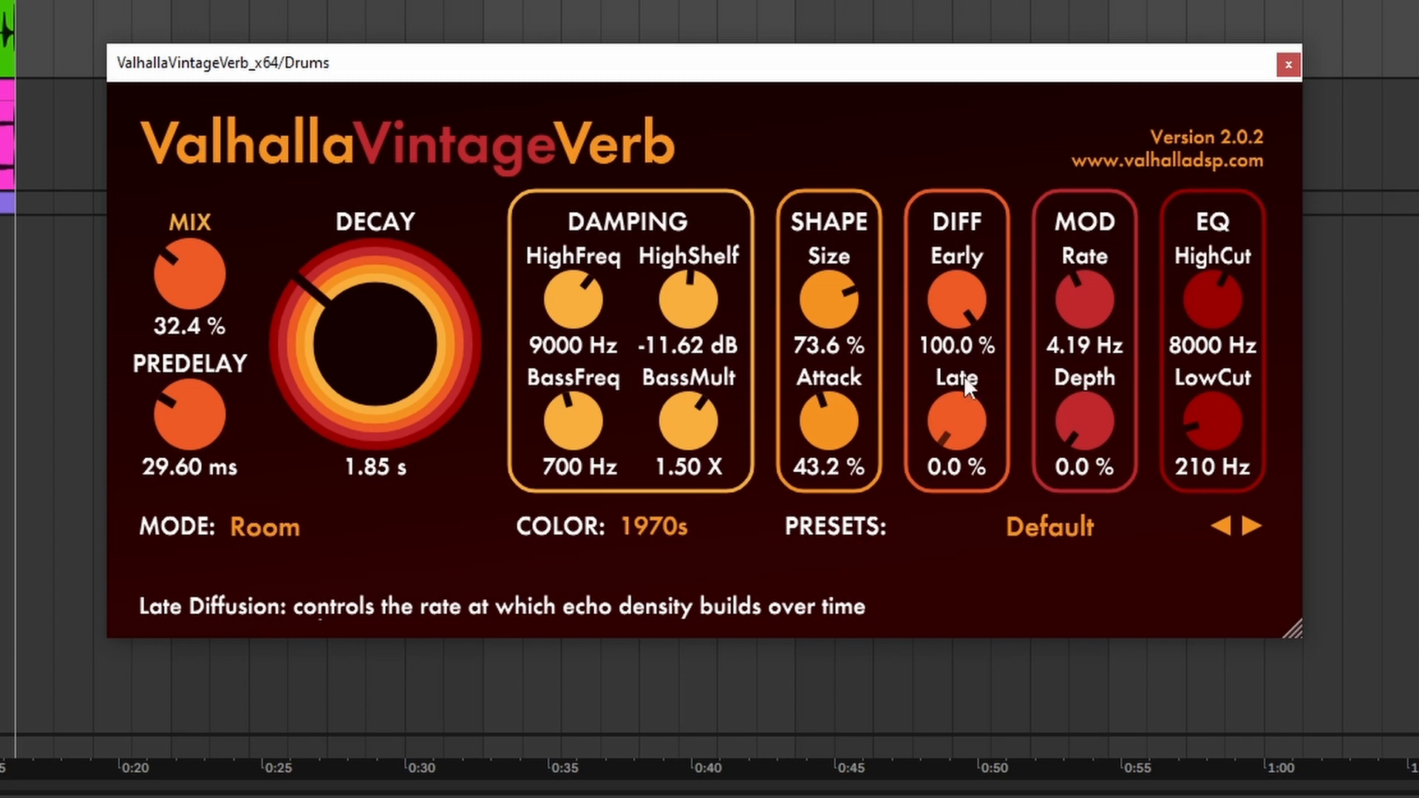
drag(965, 298, 909, 544)
drag(966, 405, 1028, 86)
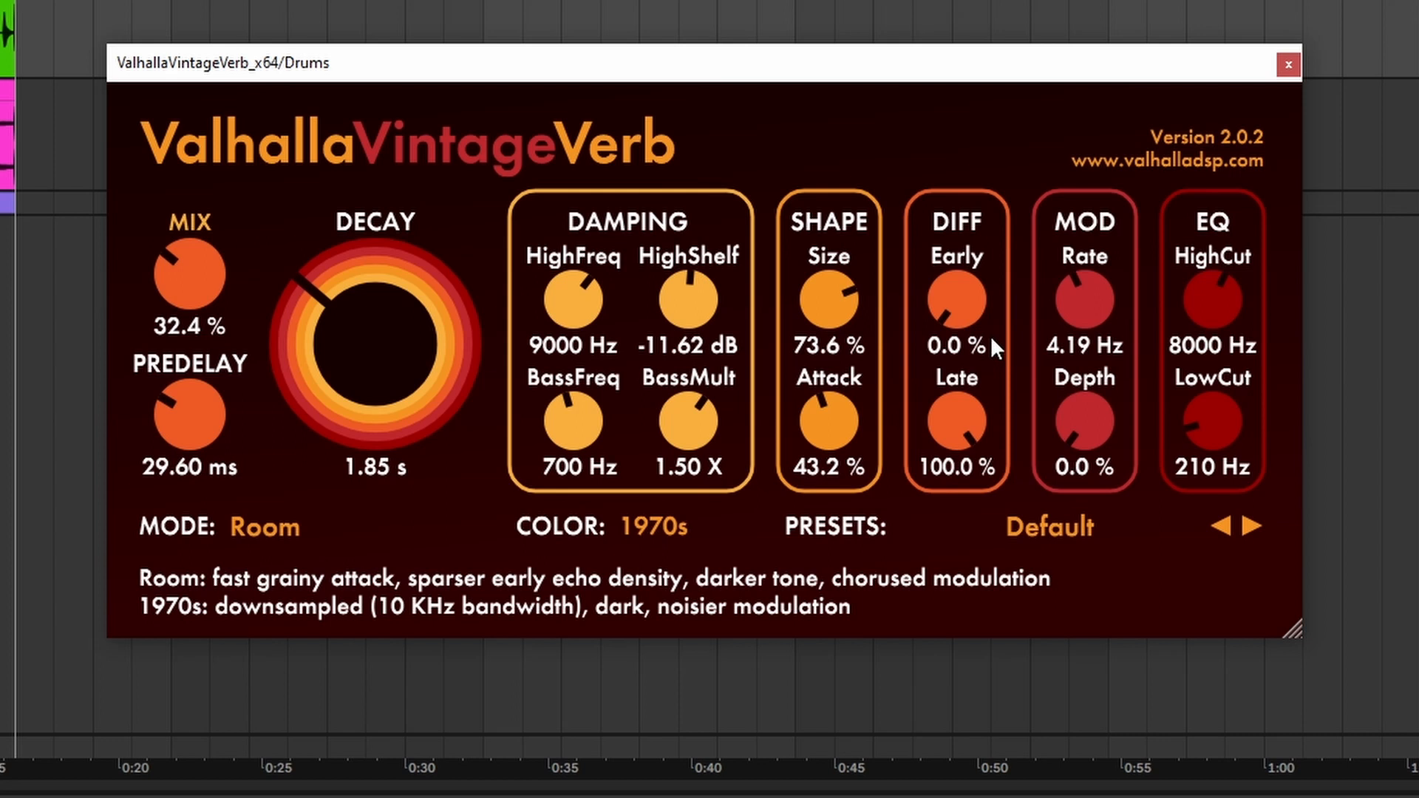
Set the early diffusion to 66.8 % and the late diffusion to 60.8 %
drag(962, 311, 968, 276)
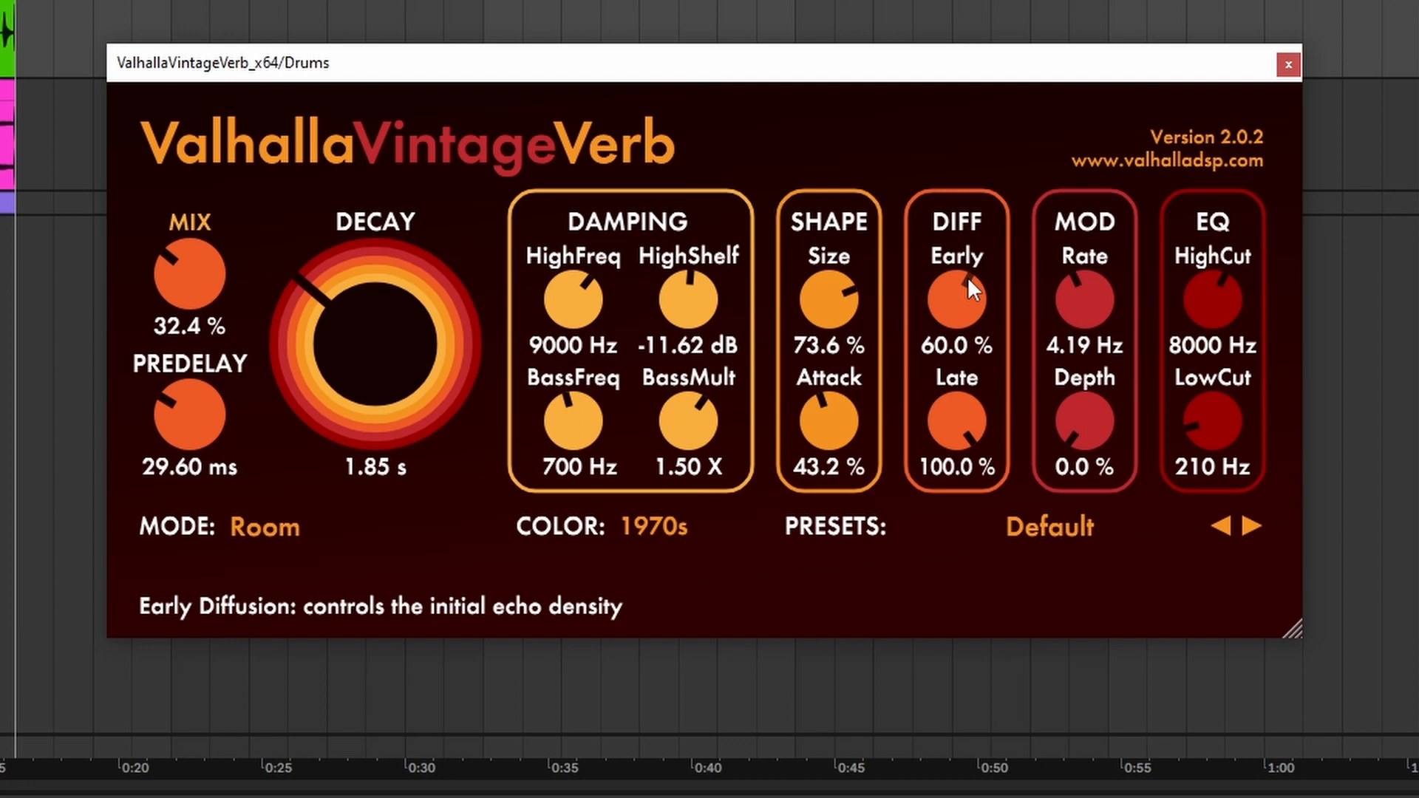
drag(968, 412, 925, 538)
click(949, 303)
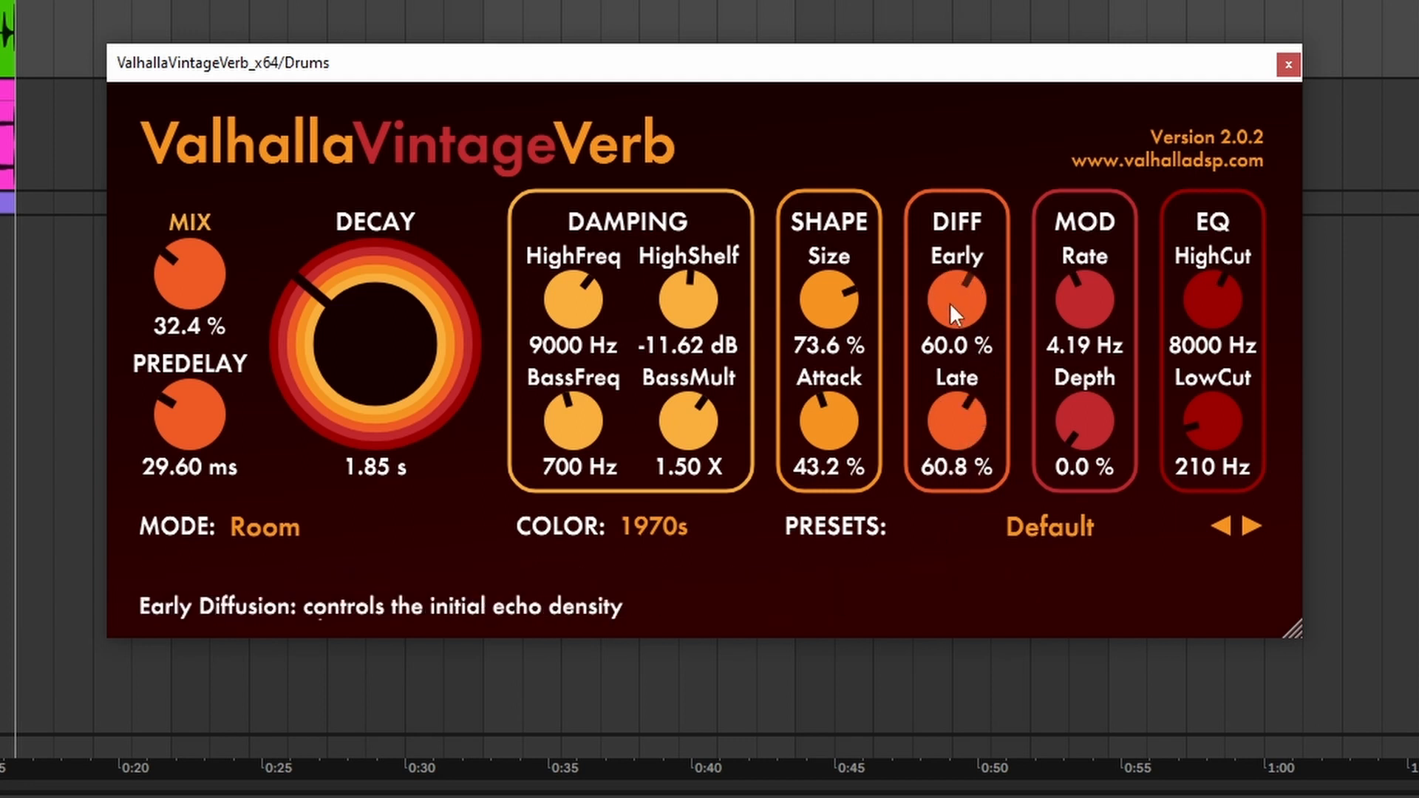
drag(952, 301, 961, 292)
Reduce the reverb mix to 18.4 % and the decay to 1.04 s
mouse_move(190, 285)
mouse_down()
mouse_move(201, 328)
mouse_move(196, 293)
mouse_up()
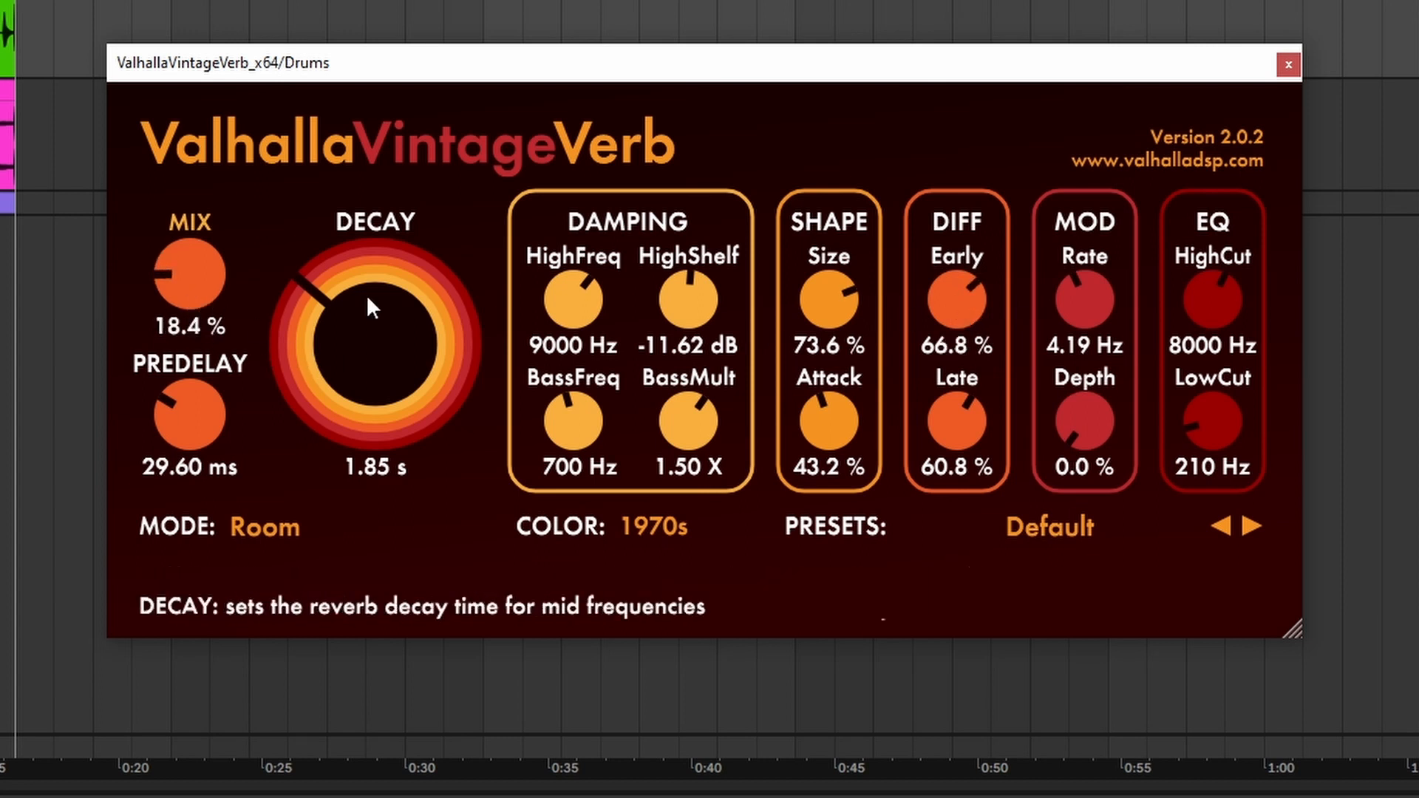
drag(412, 325, 429, 345)
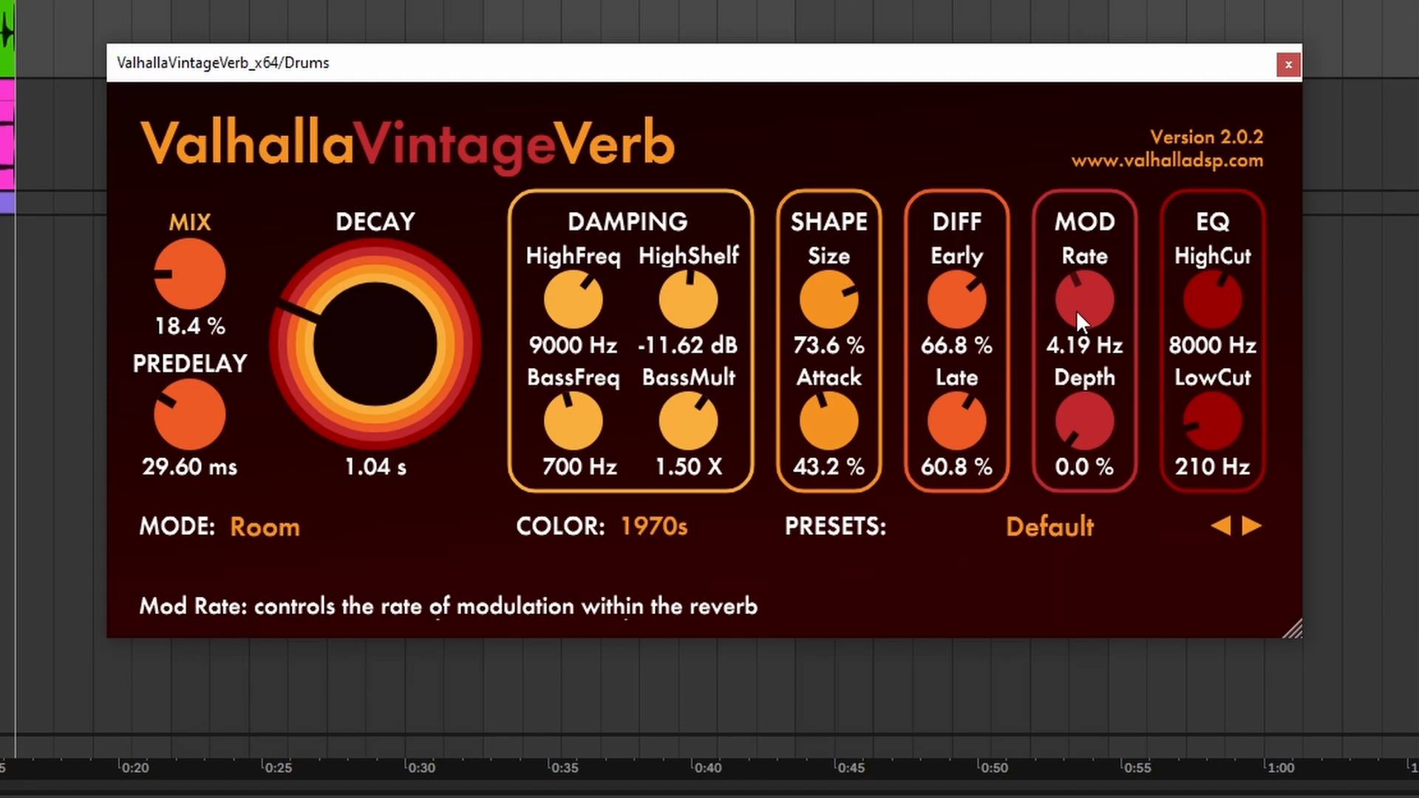
Set the drum reverb's modulation to 100 % depth and 10.00 Hz rate, raising the mix to 33.6 % and the decay to 1.48 s
drag(1086, 436, 1174, 146)
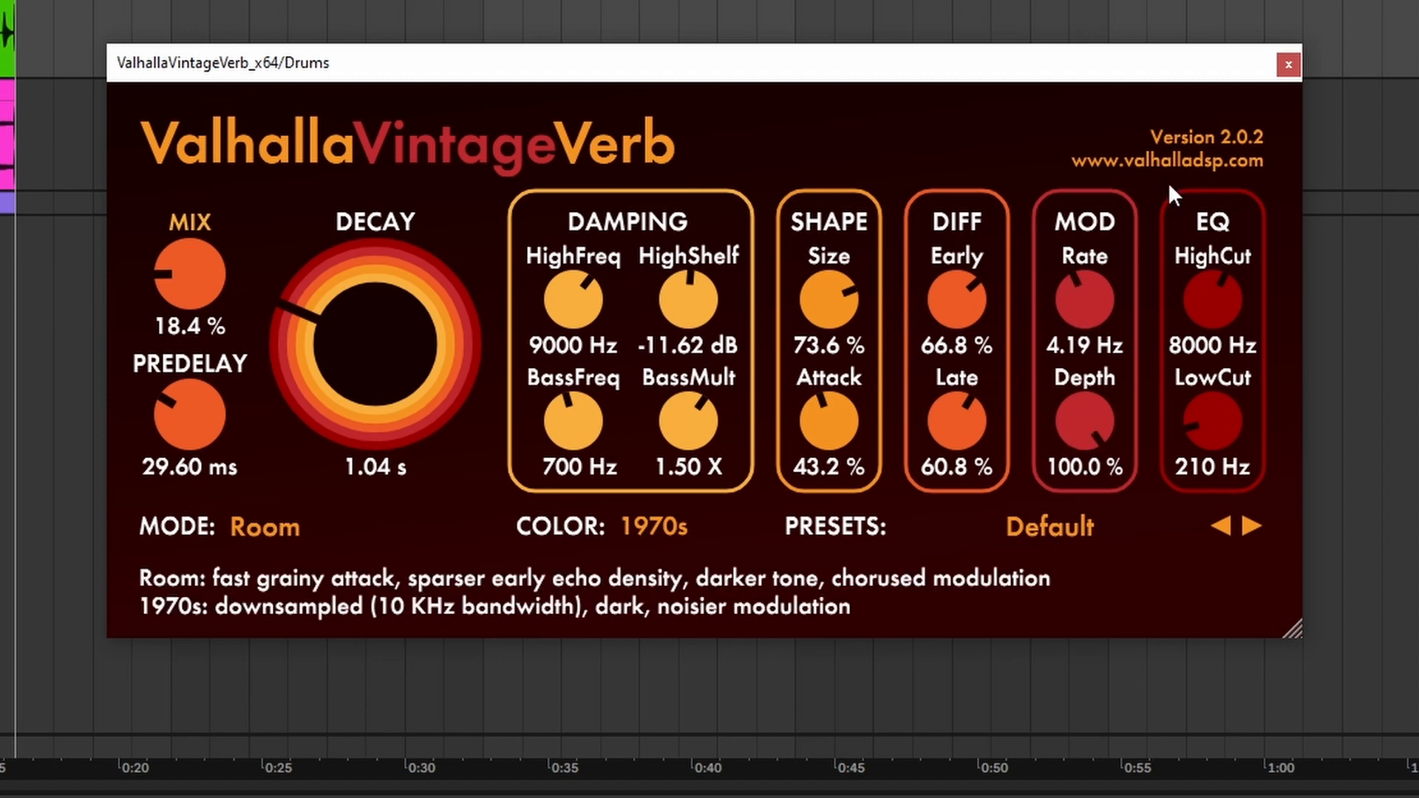
drag(1093, 302, 1111, 206)
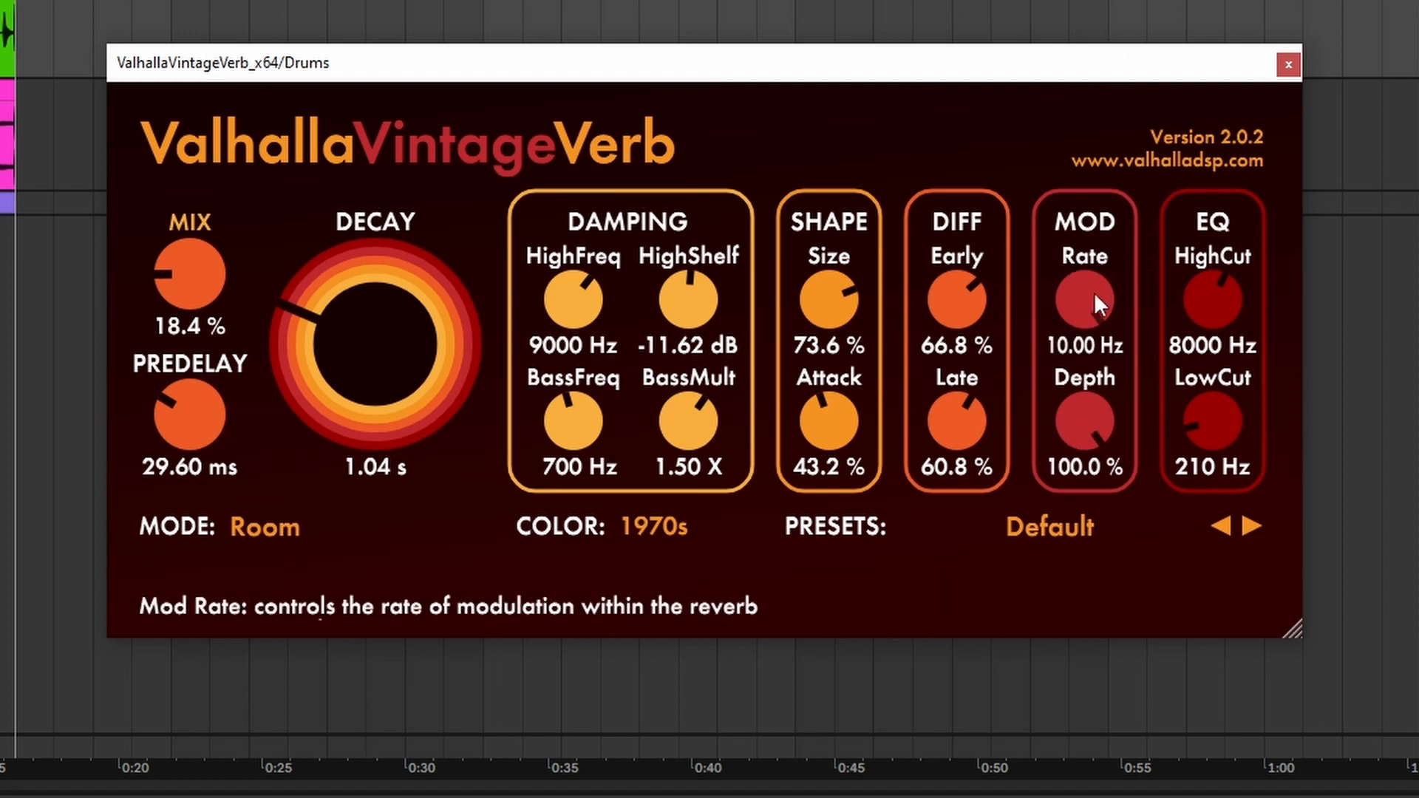
drag(182, 272, 310, 279)
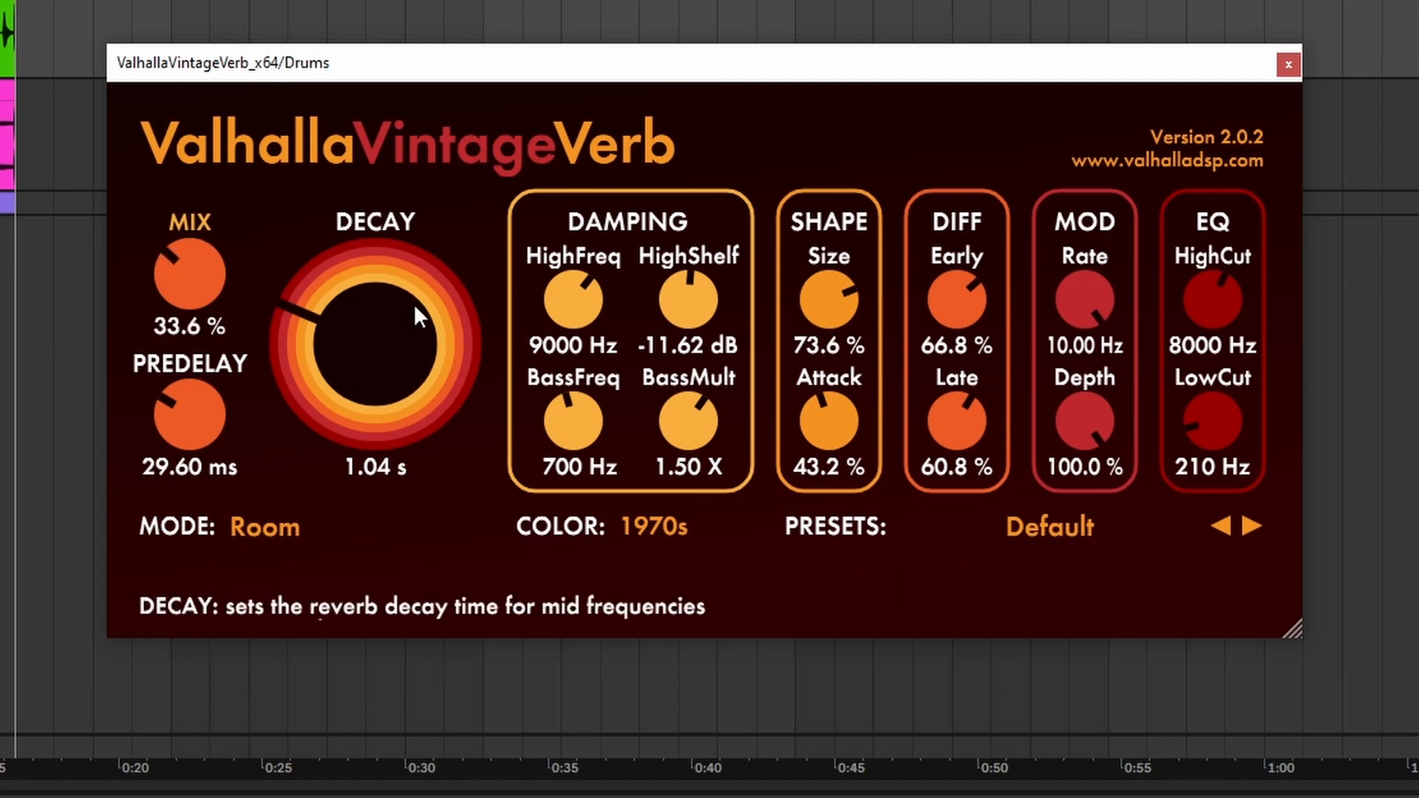
drag(414, 304, 415, 301)
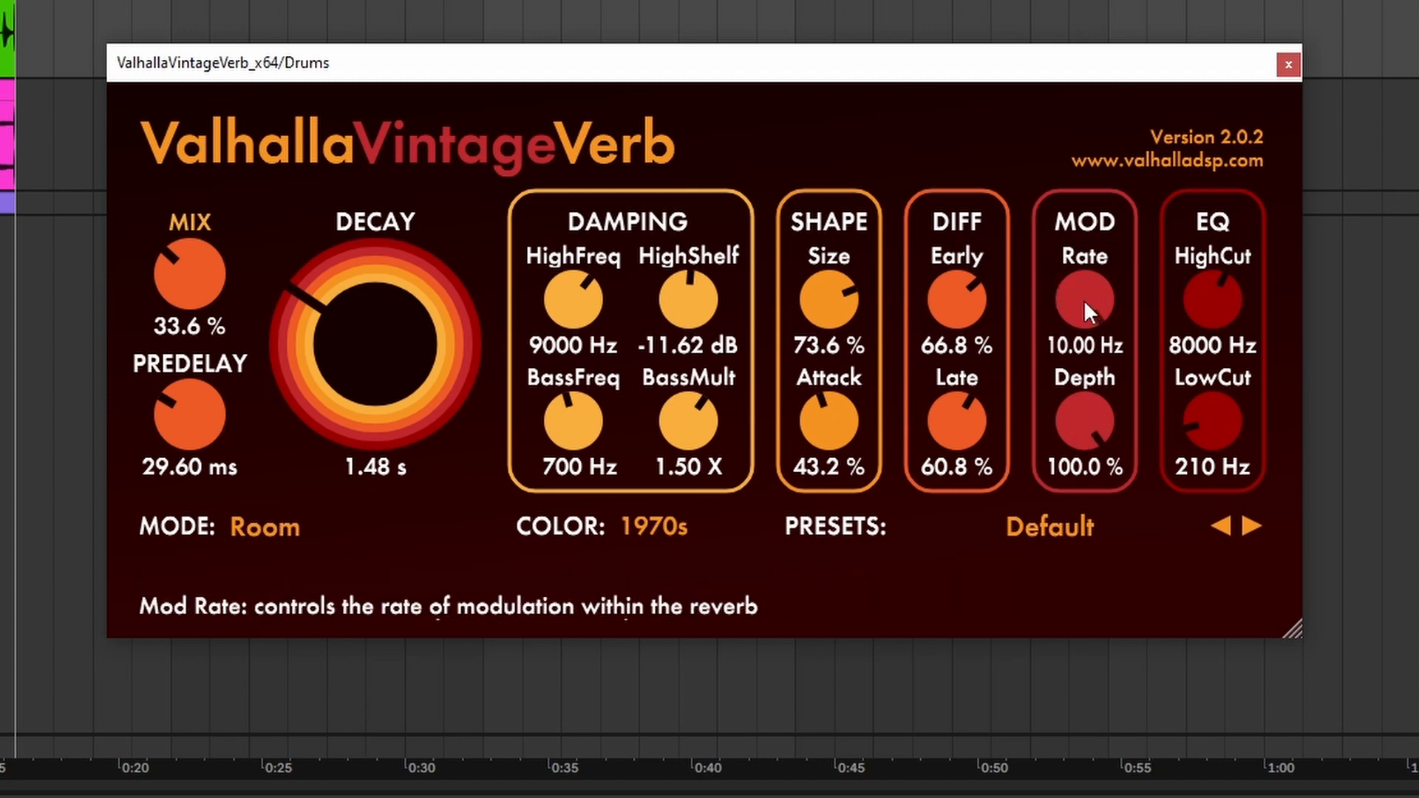
Lower the drum reverb's modulation rate to 0.69 Hz and reduce its modulation depth
drag(1084, 299, 997, 544)
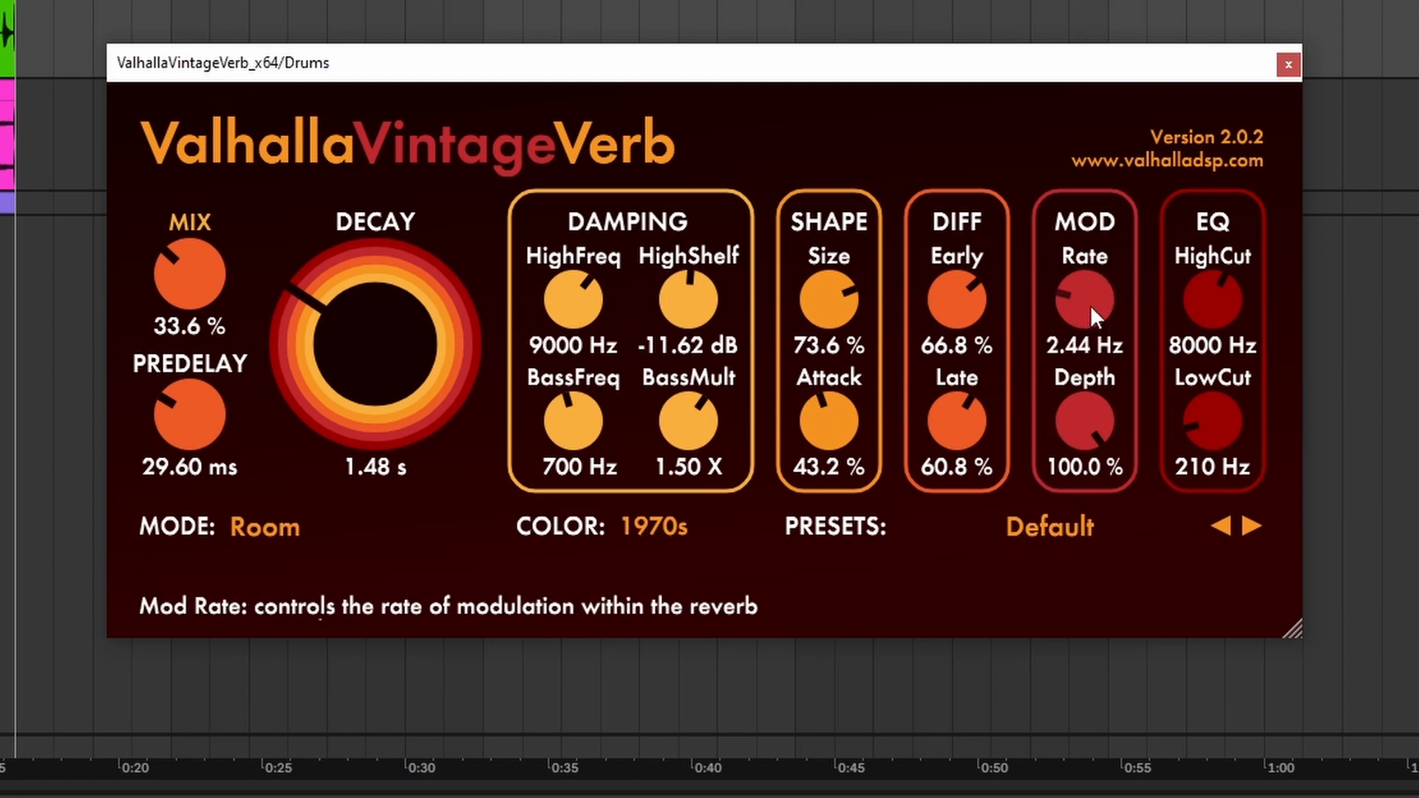
drag(1095, 317, 1092, 332)
drag(1093, 310, 1090, 396)
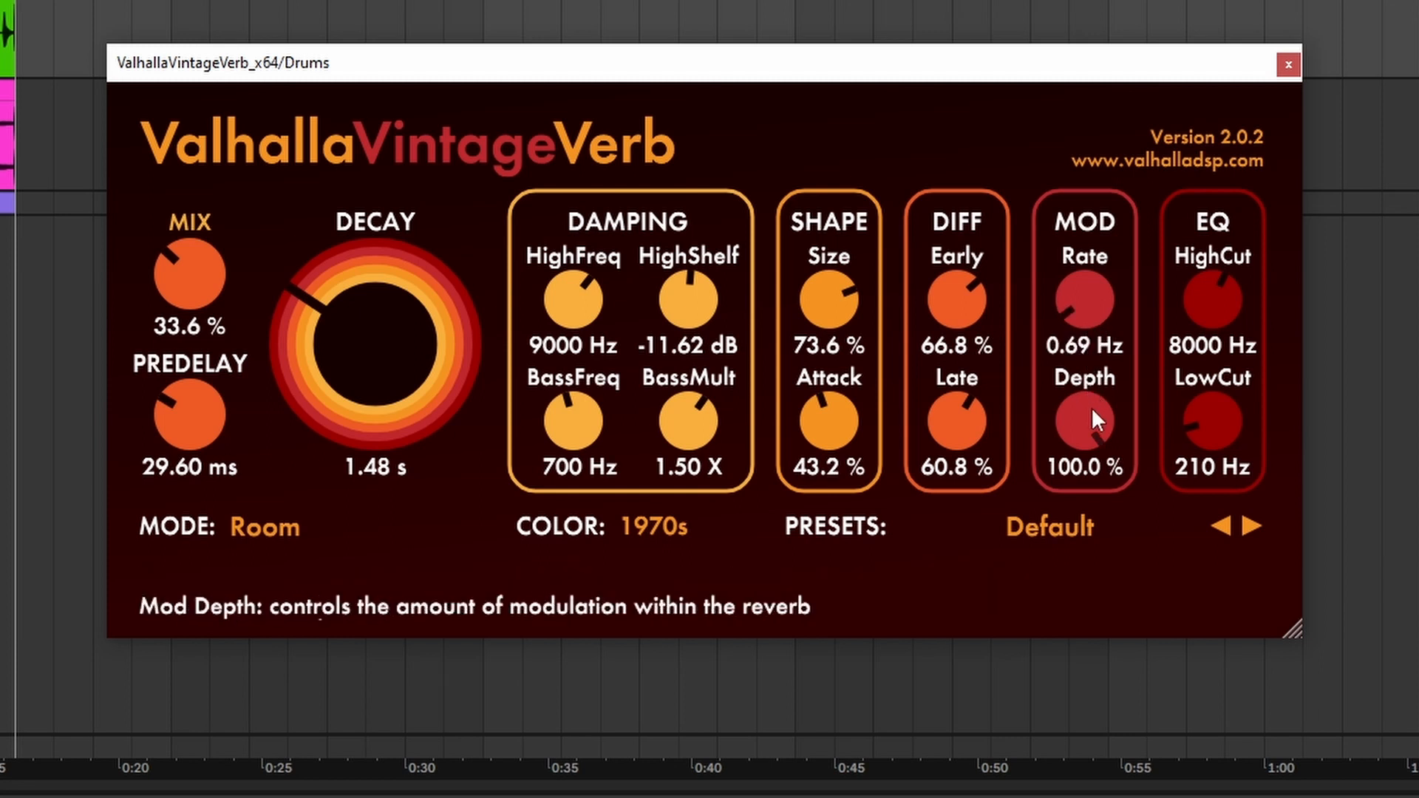
drag(1092, 407, 1098, 474)
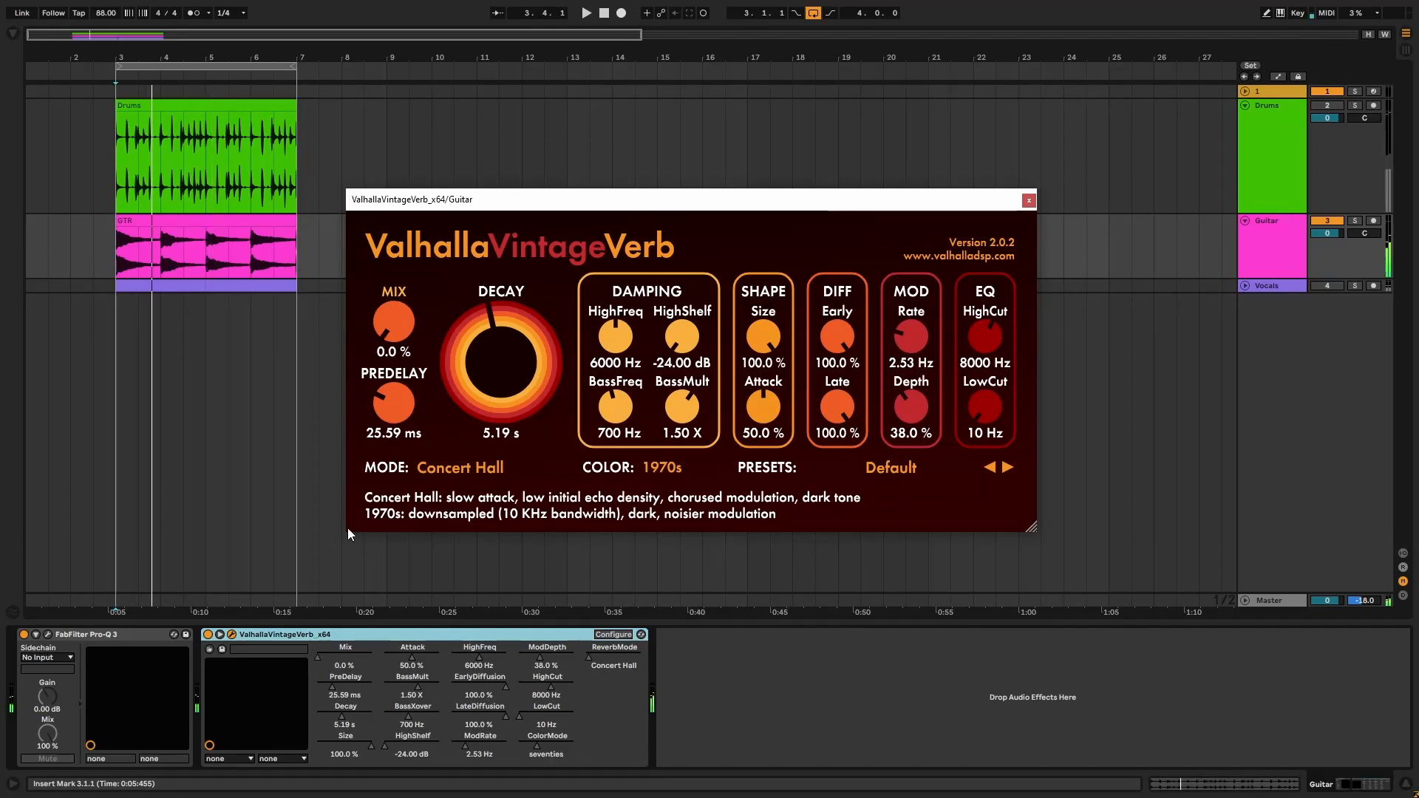
Play the guitar loop and switch the guitar reverb to the 1980s color and Sanctuary mode
key(space)
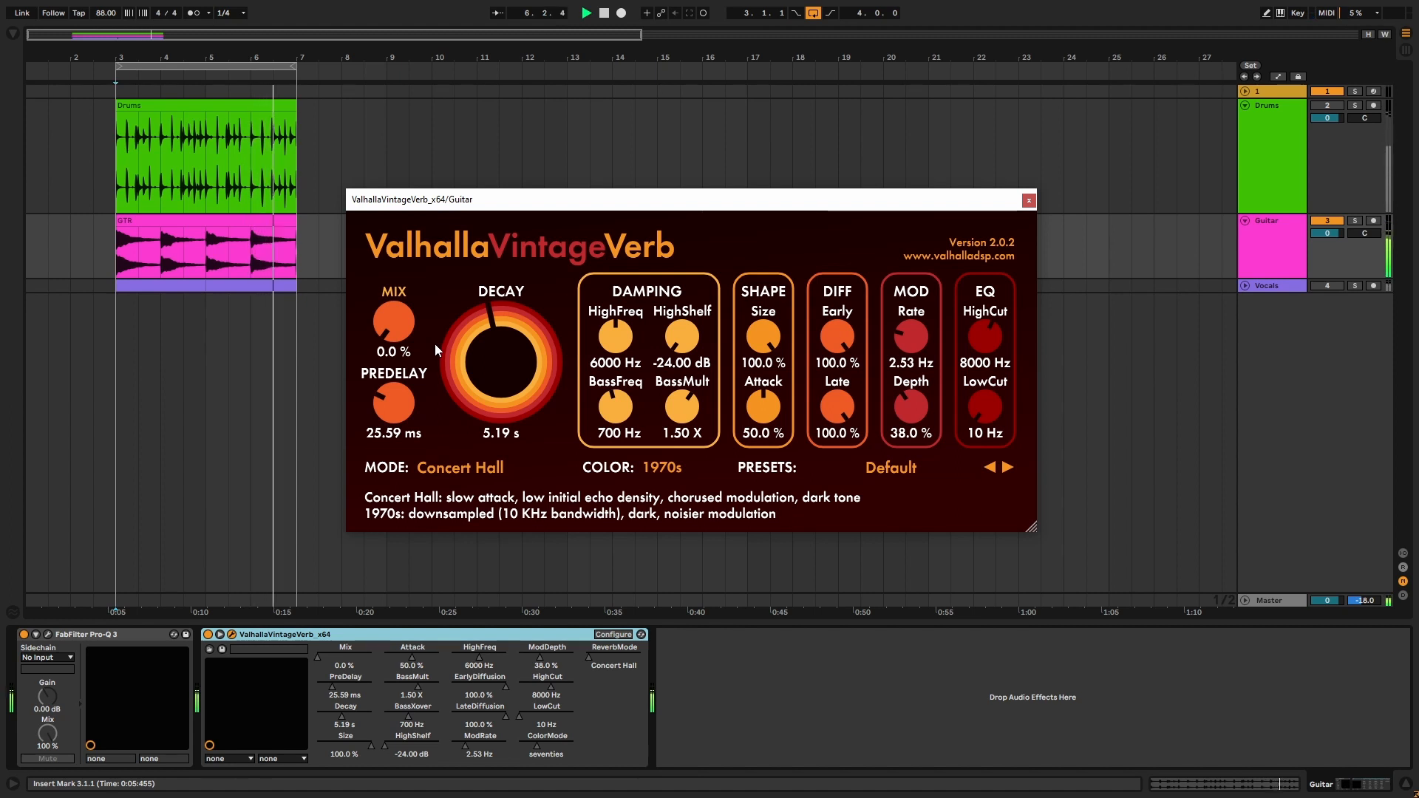
click(665, 471)
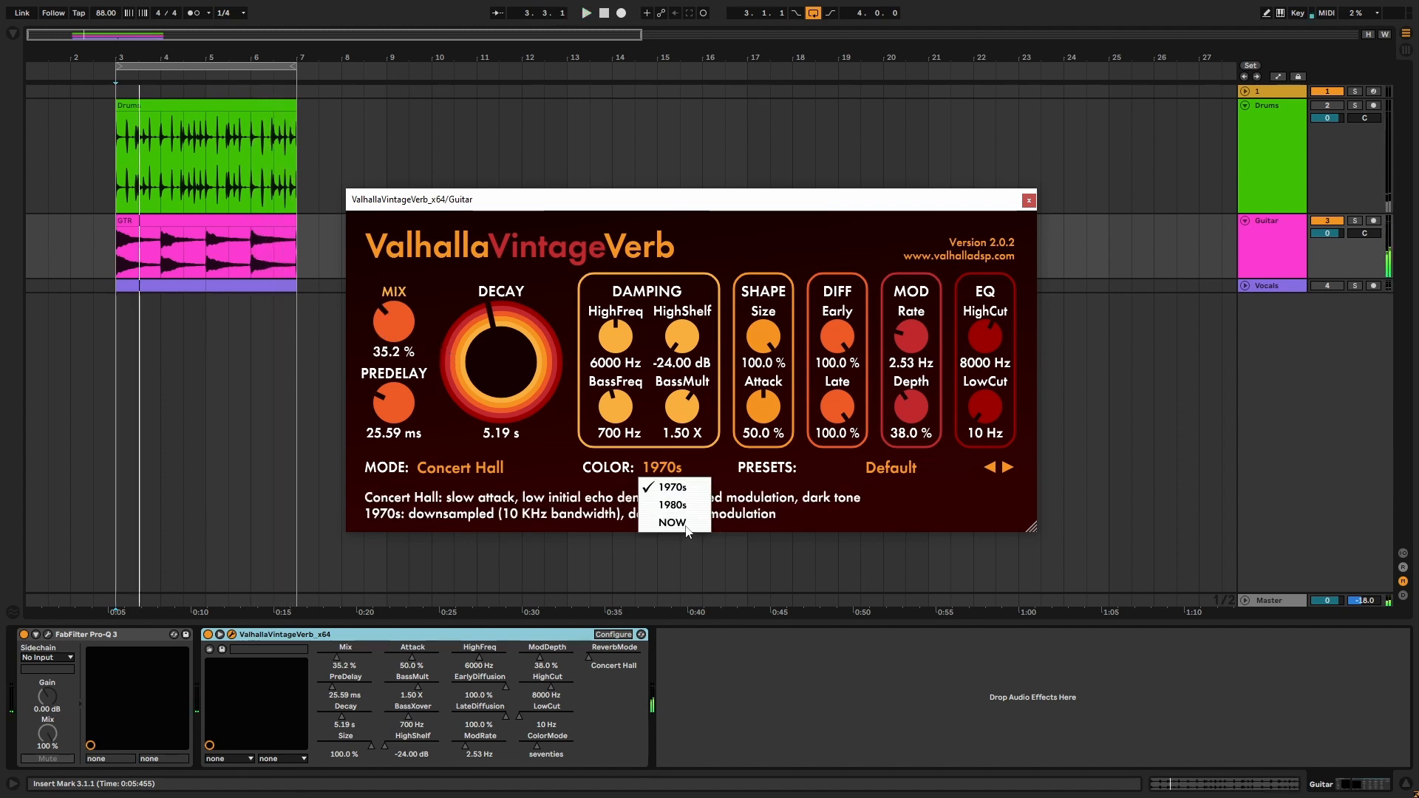
click(676, 507)
click(497, 469)
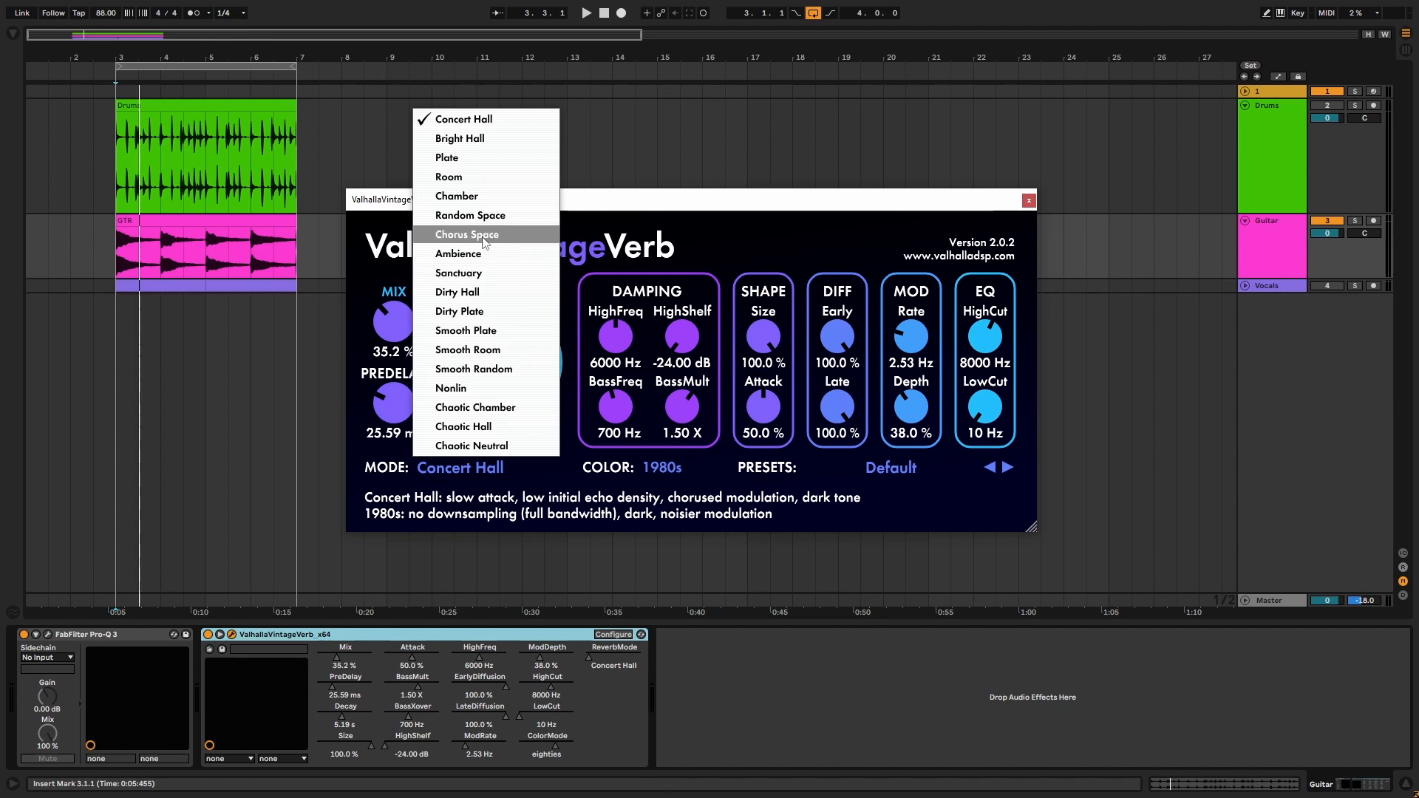
click(480, 275)
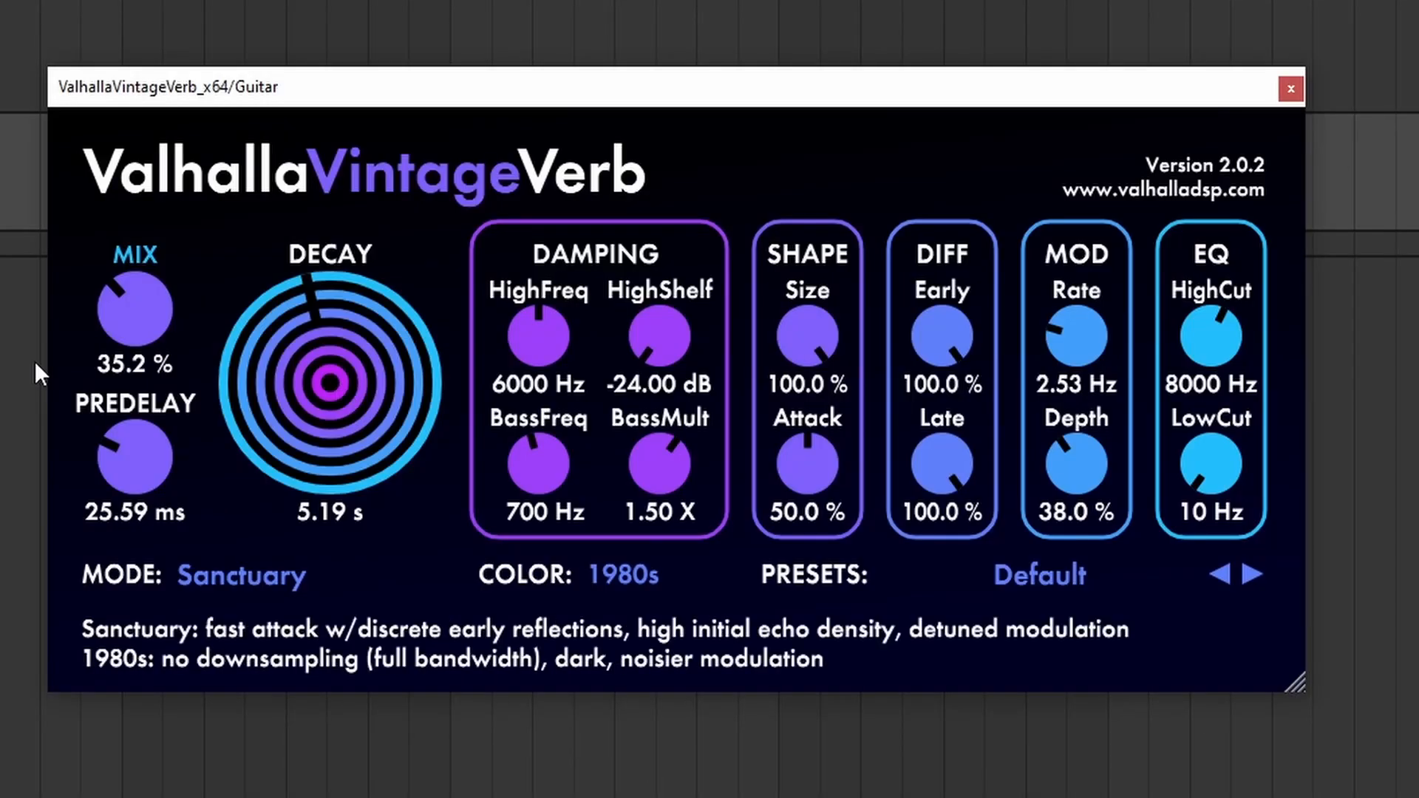
Set the guitar reverb's mix to 40.8 %, decay to 7.37 s and low cut to 500 Hz
drag(112, 352, 131, 314)
drag(241, 398, 281, 359)
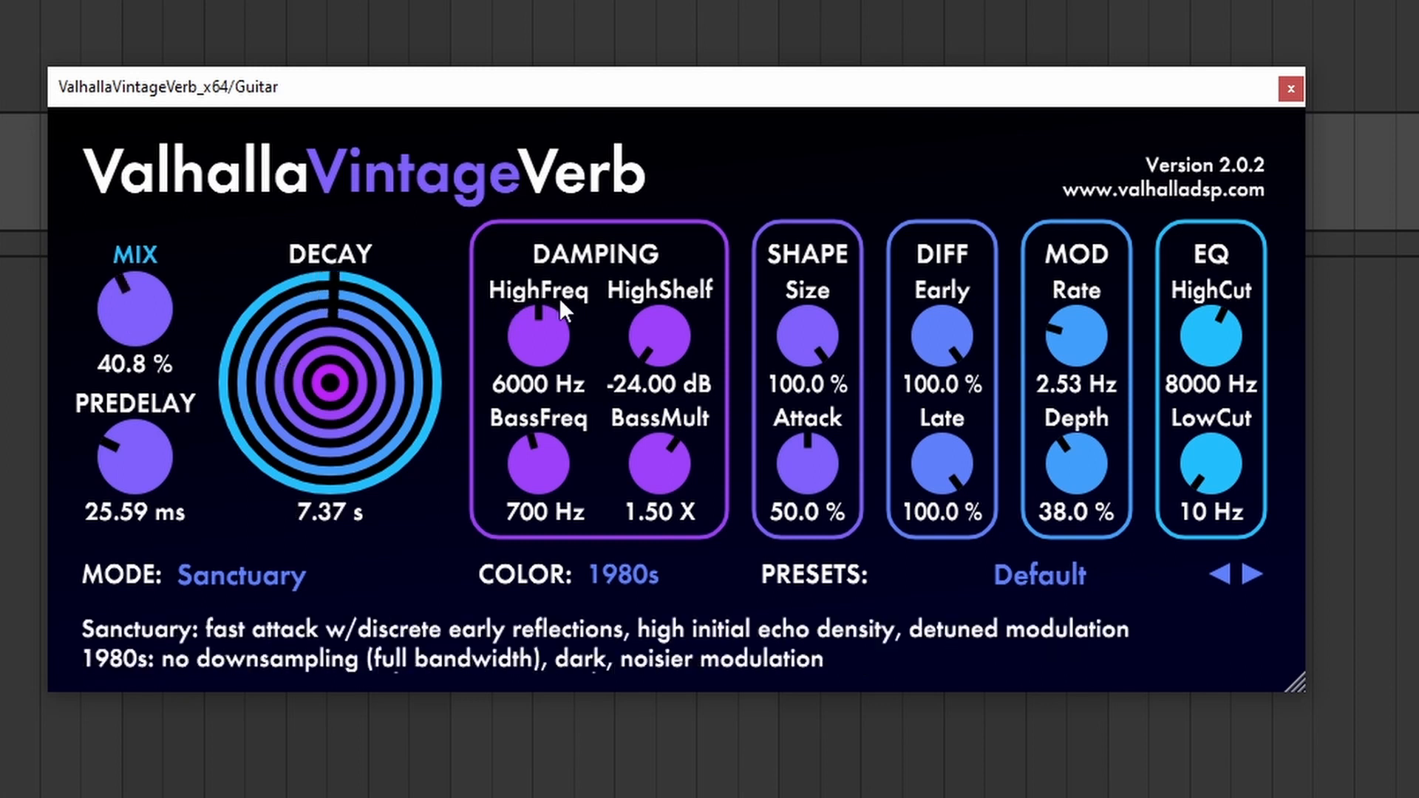
drag(1223, 452, 1246, 378)
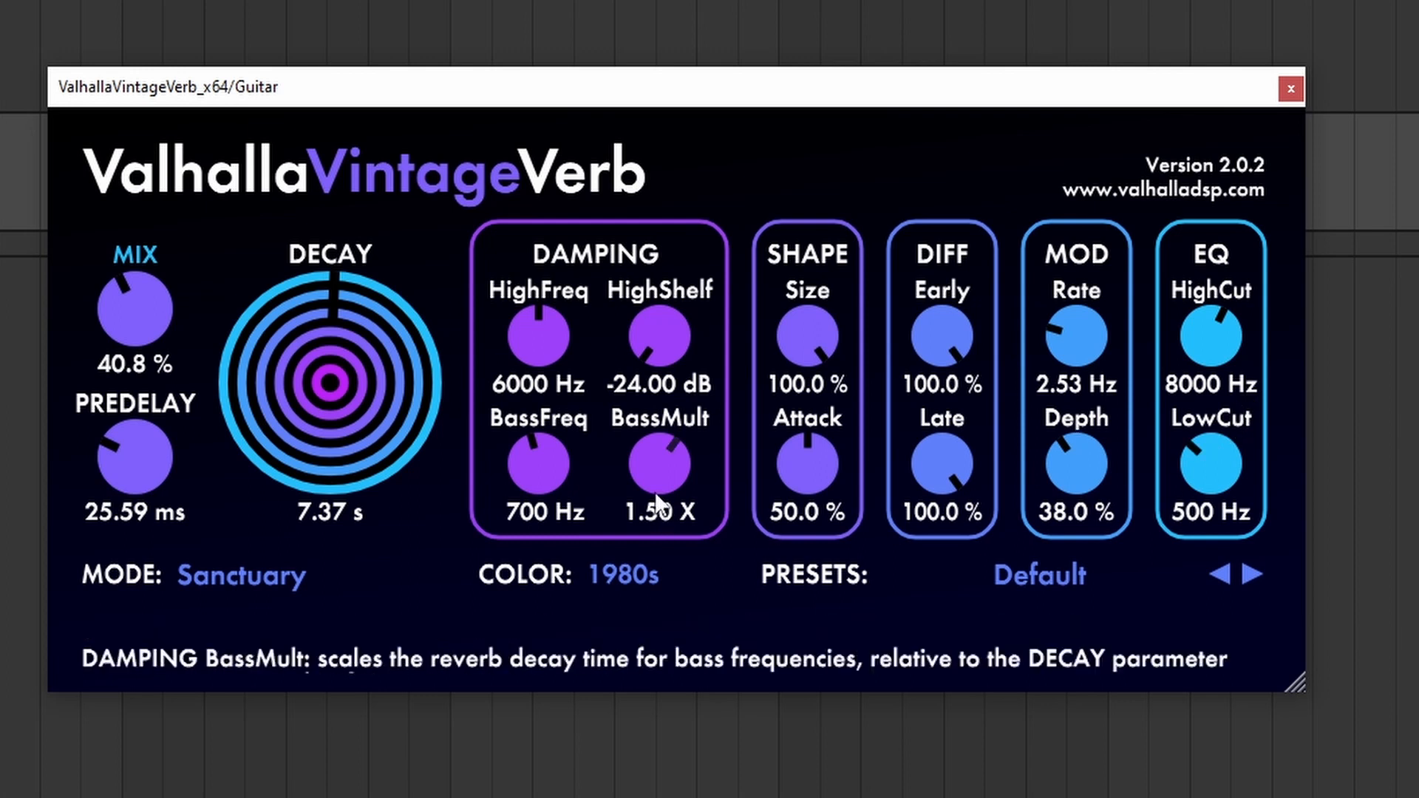
Set the guitar reverb's damping to -14.50 dB high shelf, 7120 Hz high frequency, 480 Hz bass frequency and 1.32 X bass multiplier
drag(640, 356, 669, 225)
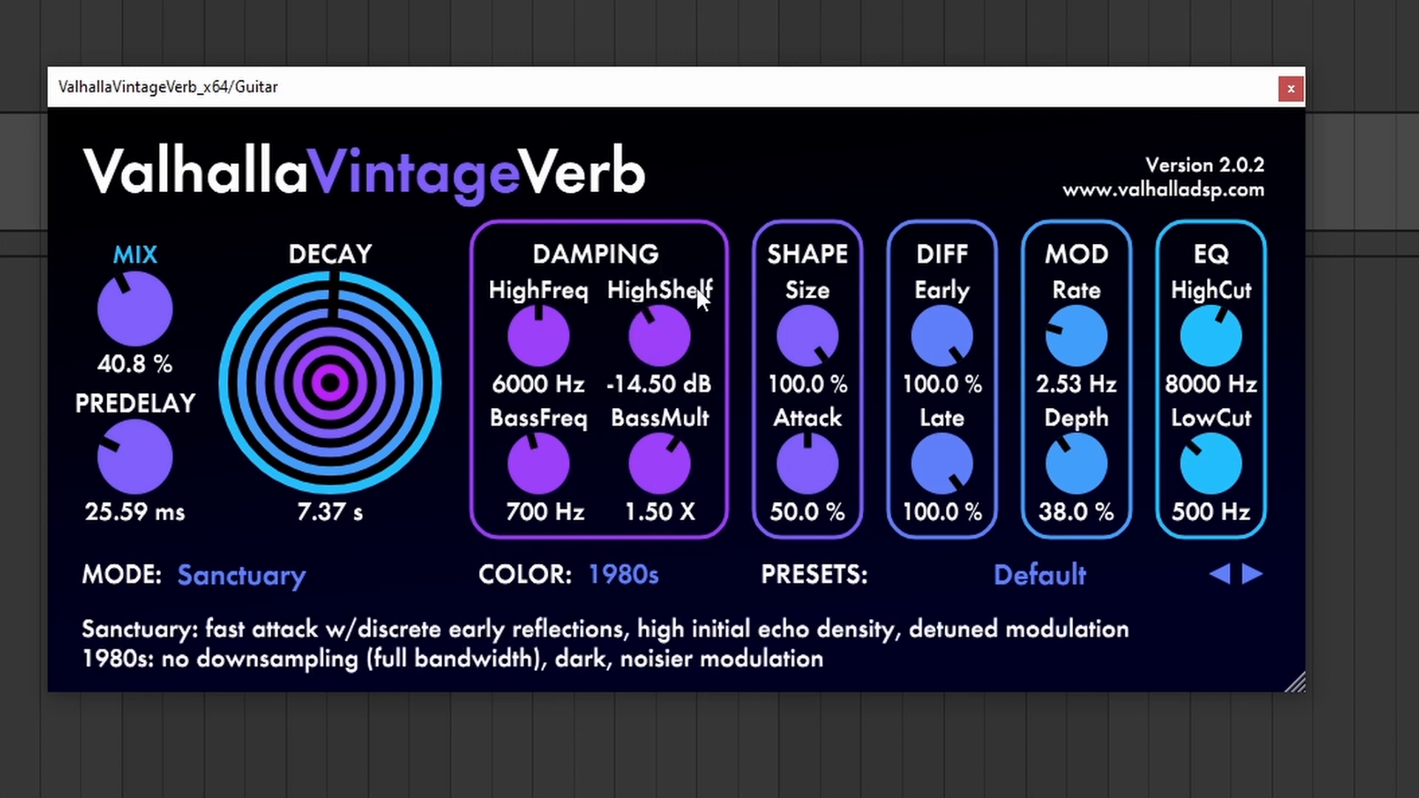
drag(552, 360, 557, 345)
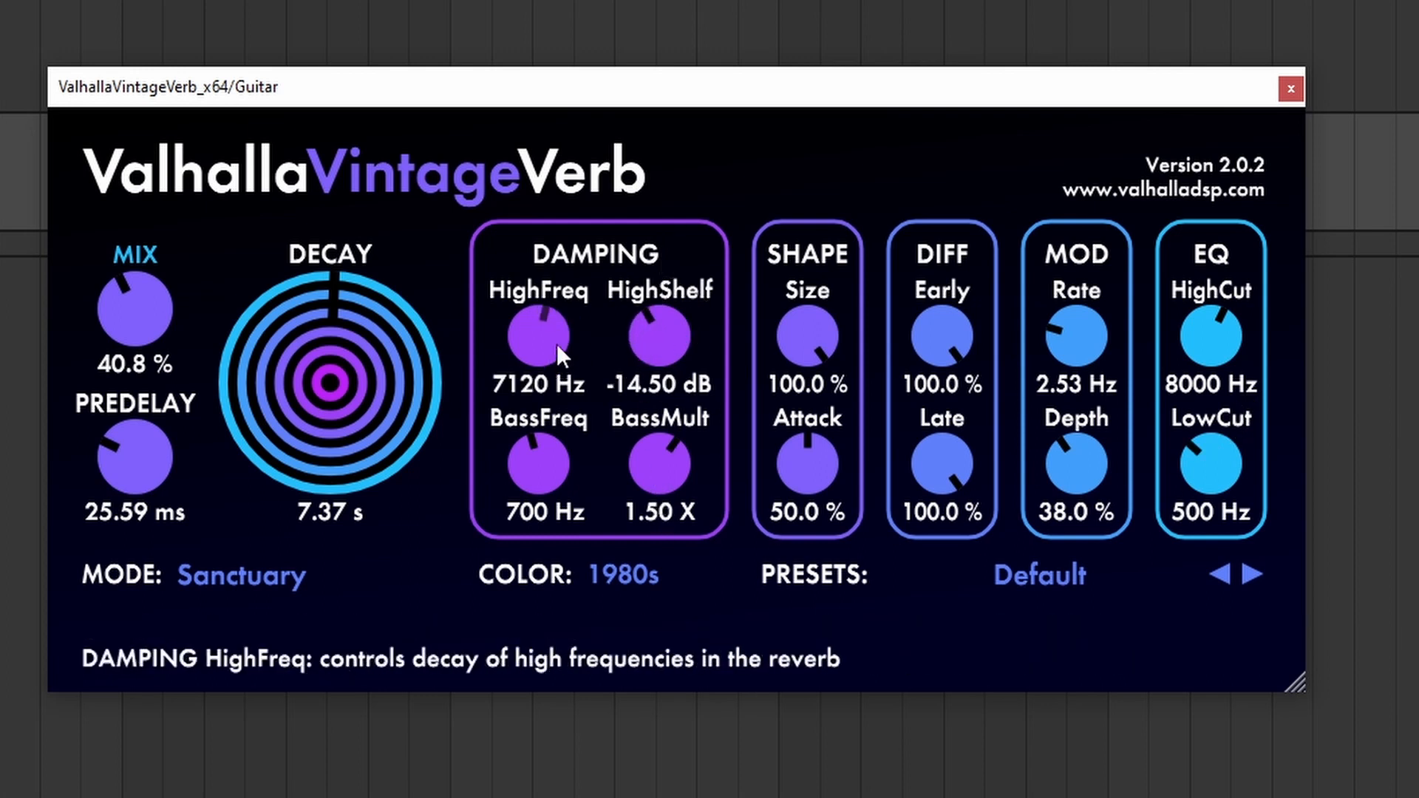
drag(545, 479, 545, 510)
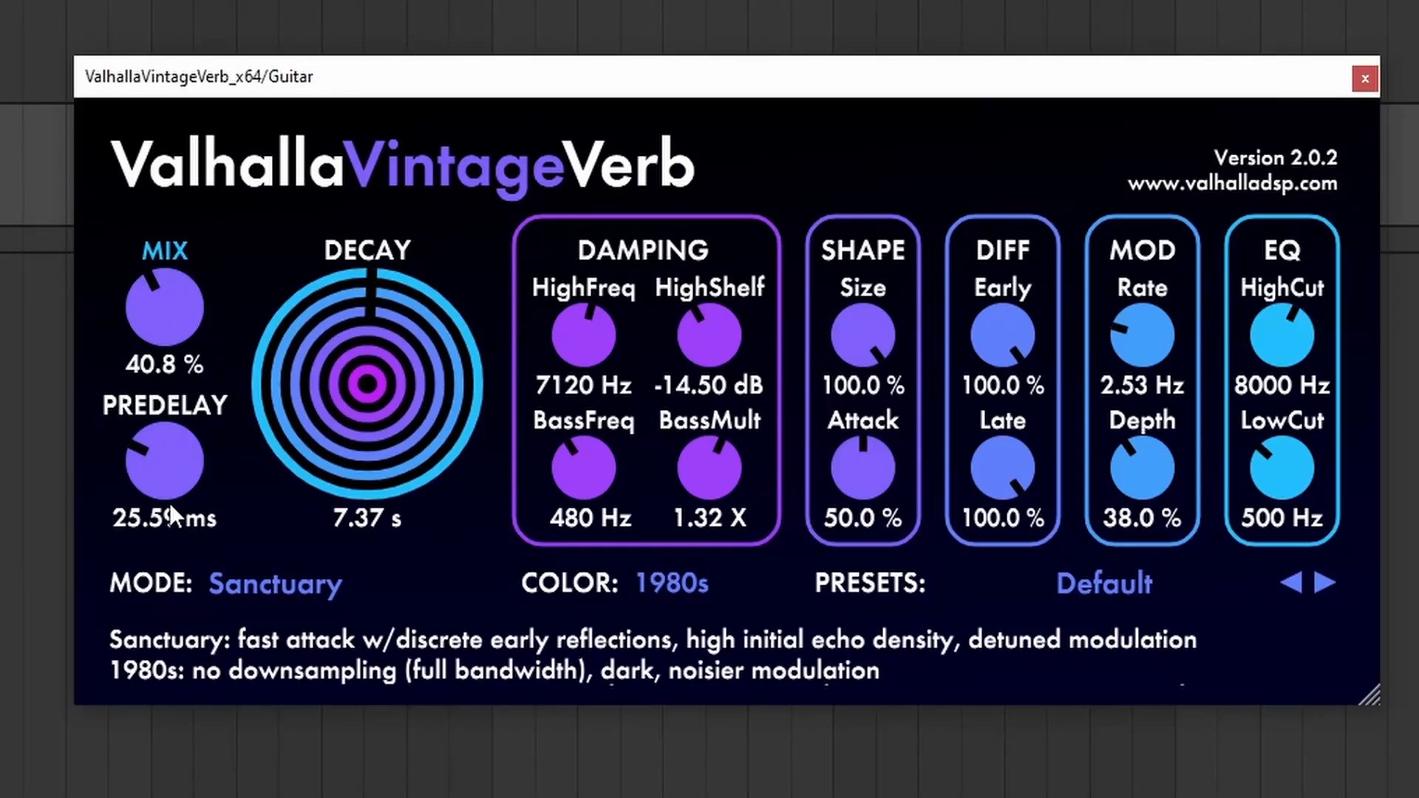
Raise the guitar reverb's predelay to 181.28 ms, attack to 94.8 % and mix to 46.4 %
mouse_move(409, 407)
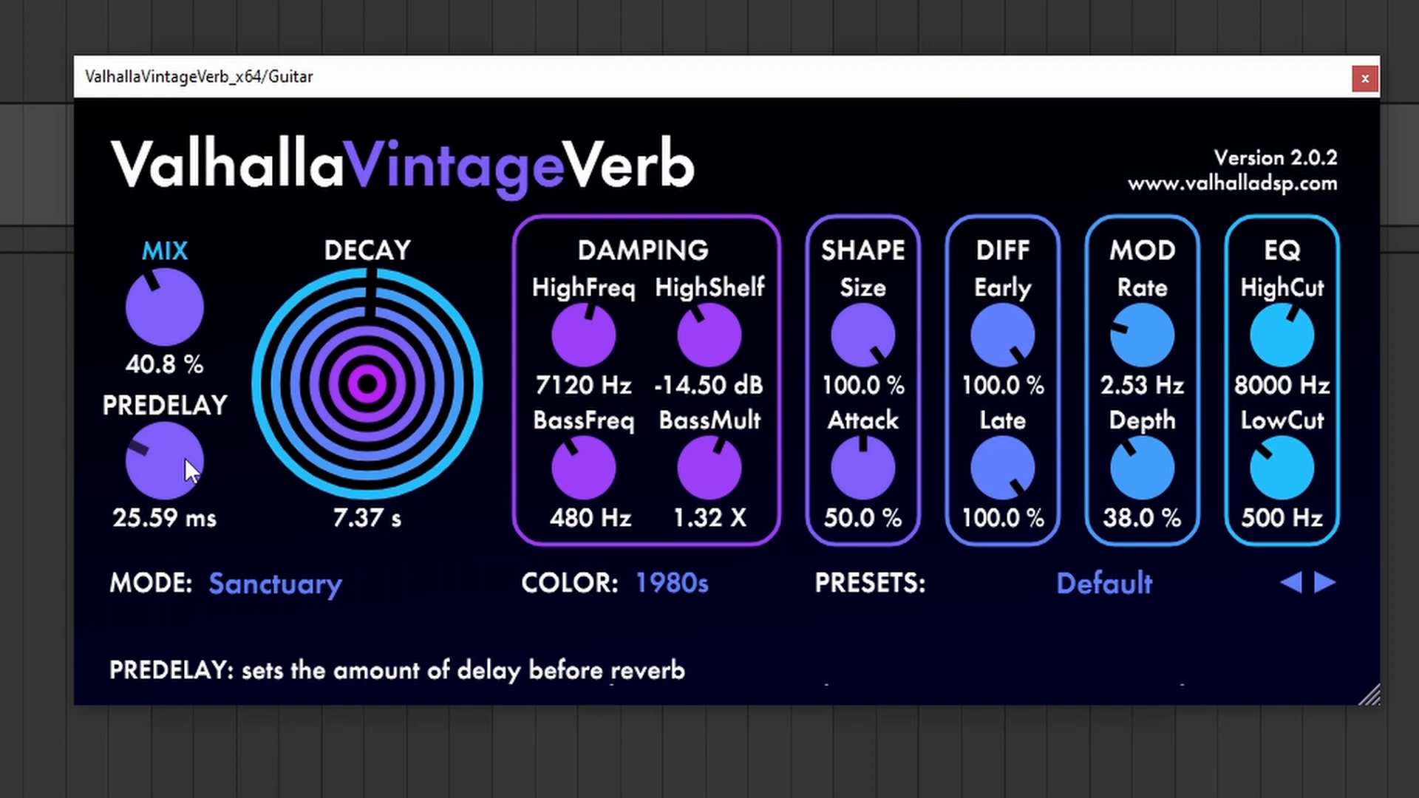
drag(185, 459, 167, 433)
drag(865, 473, 885, 366)
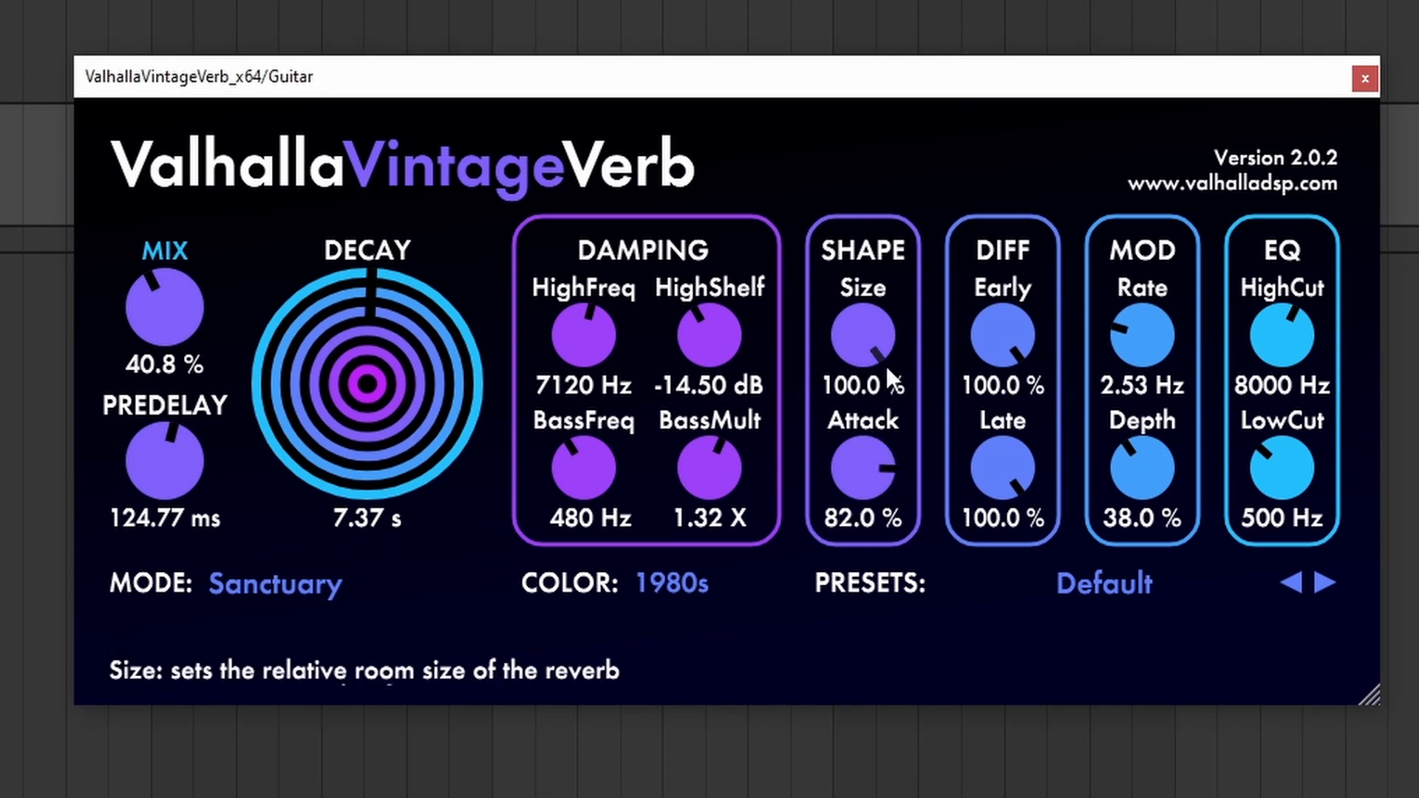
drag(161, 477, 164, 441)
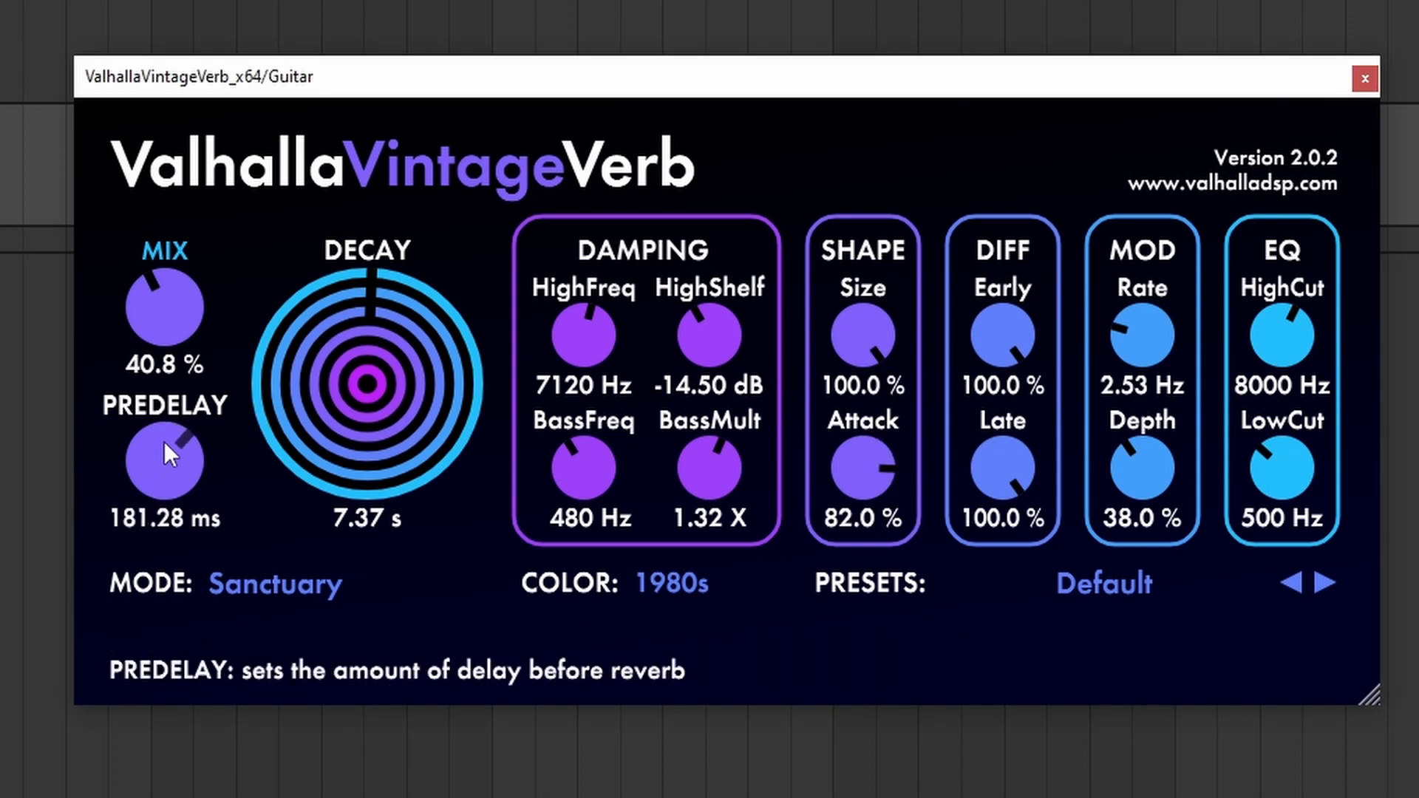
drag(828, 470, 844, 425)
drag(186, 337, 185, 318)
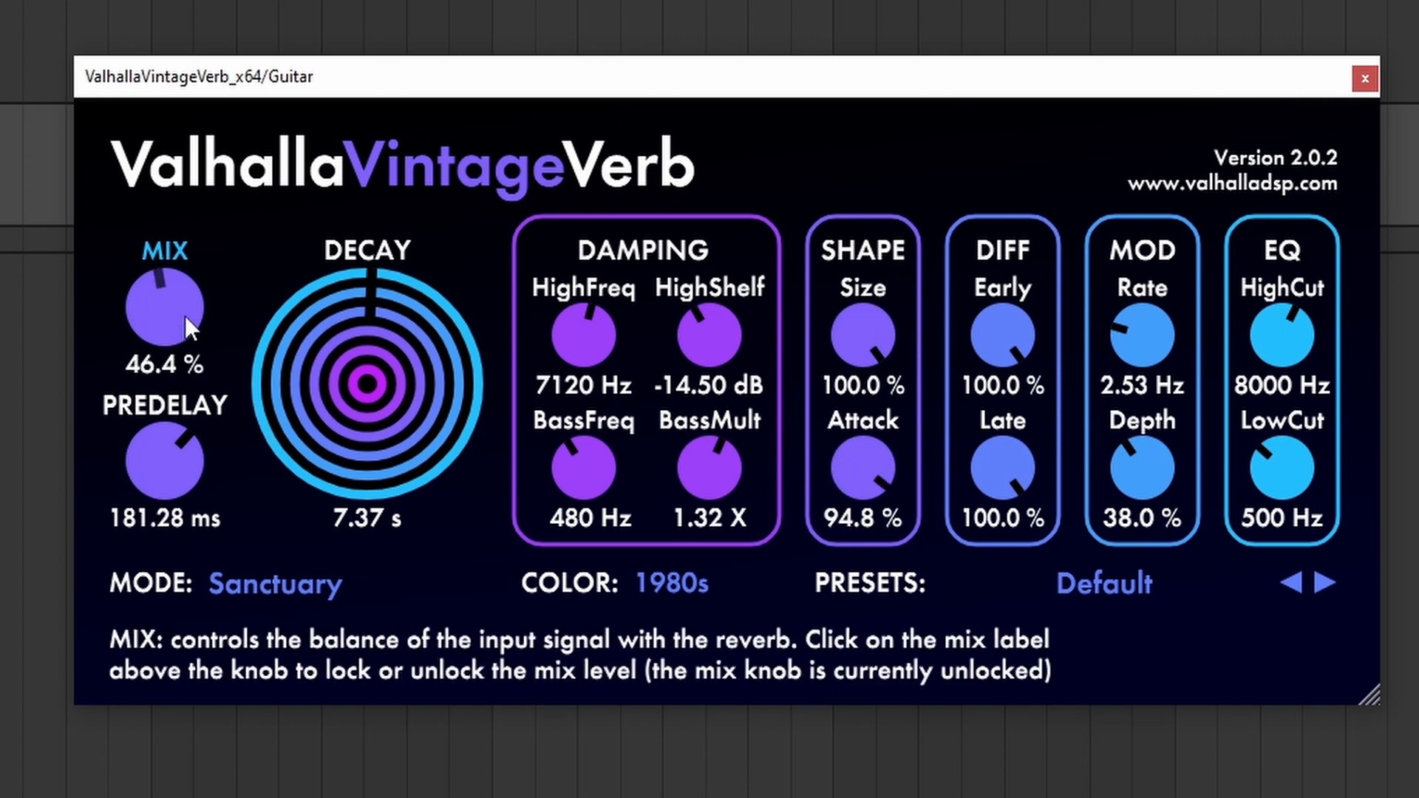